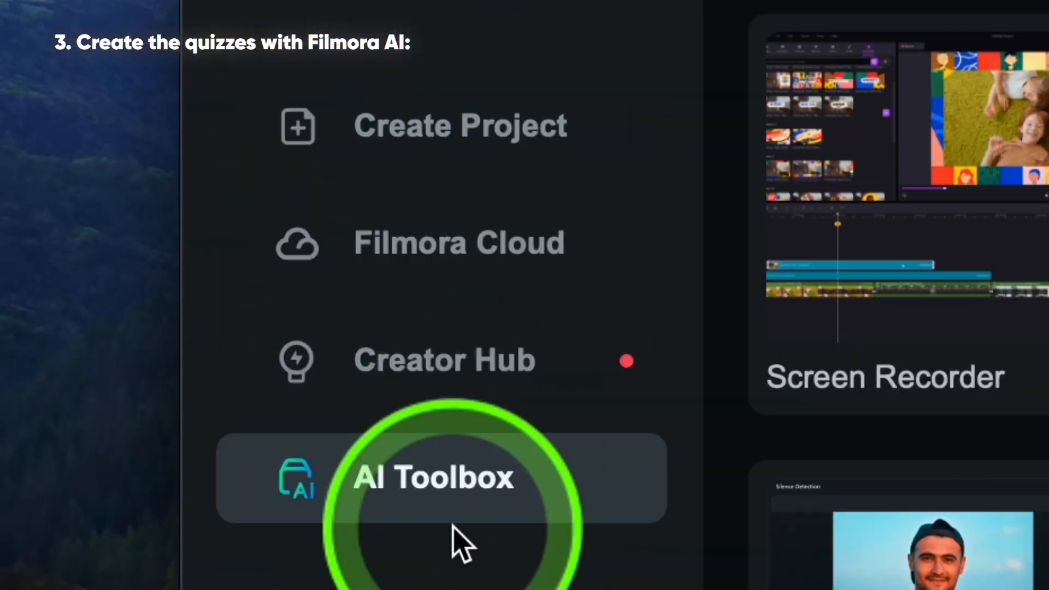
Create a new project with the 9:16 (Portrait) aspect ratio.
{"action": "left_click", "coordinate": [117, 53]}
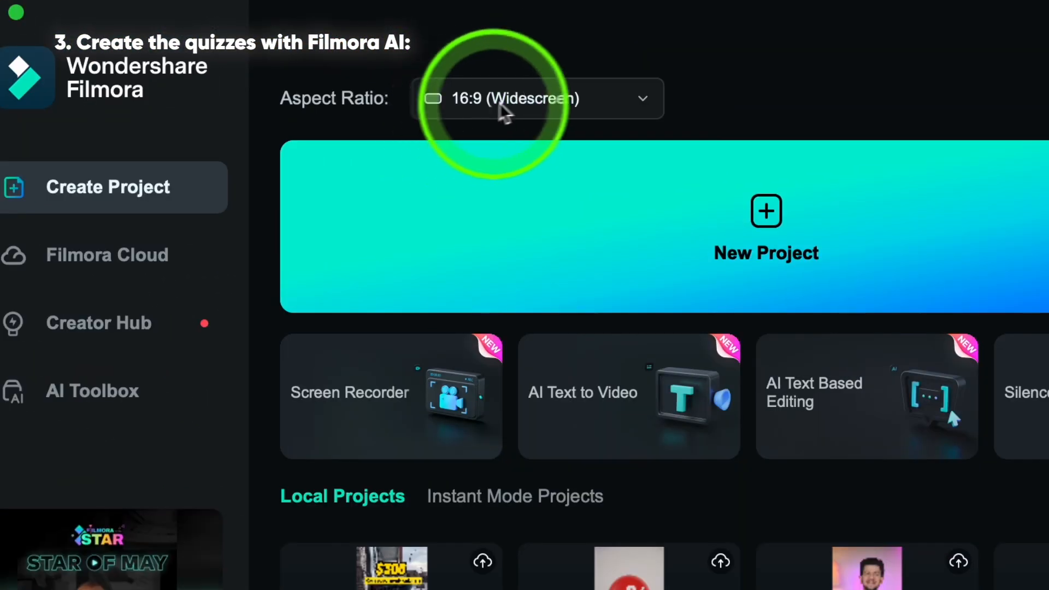
{"action": "left_click", "coordinate": [539, 99]}
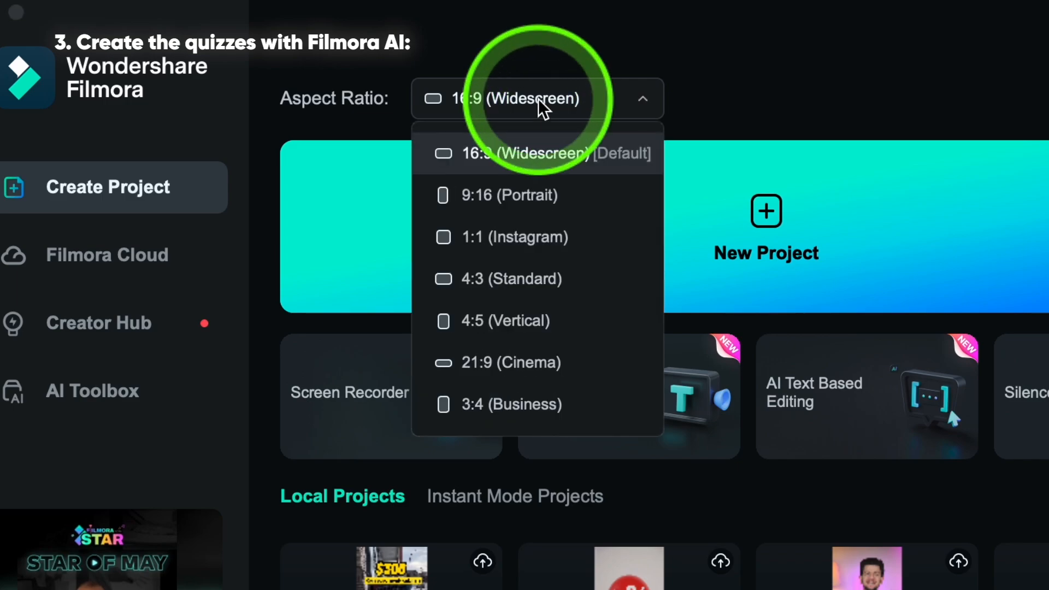
{"action": "left_click", "coordinate": [531, 196]}
{"action": "left_click", "coordinate": [536, 233]}
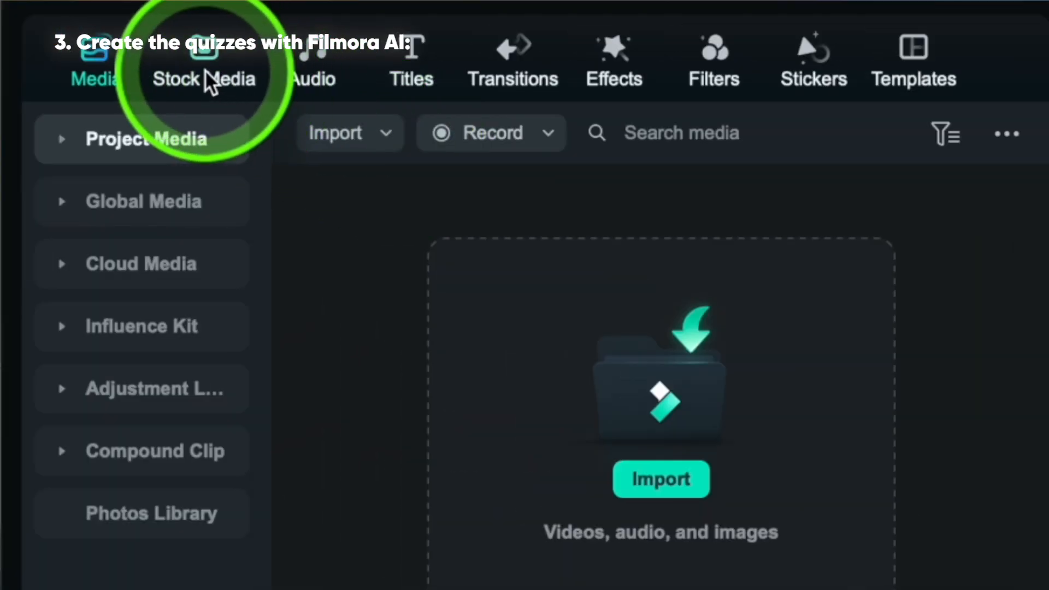
Search the stock media for "eyebrows".
{"action": "left_click", "coordinate": [207, 77]}
{"action": "left_click", "coordinate": [388, 141]}
{"action": "type", "text": "eyebrows"}
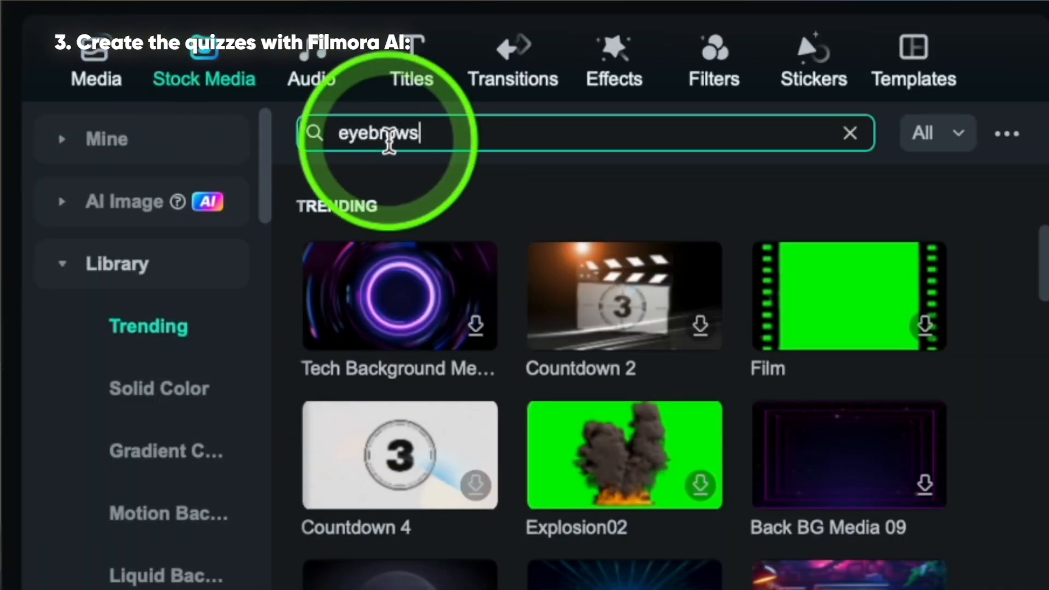
{"action": "key", "text": "Return"}
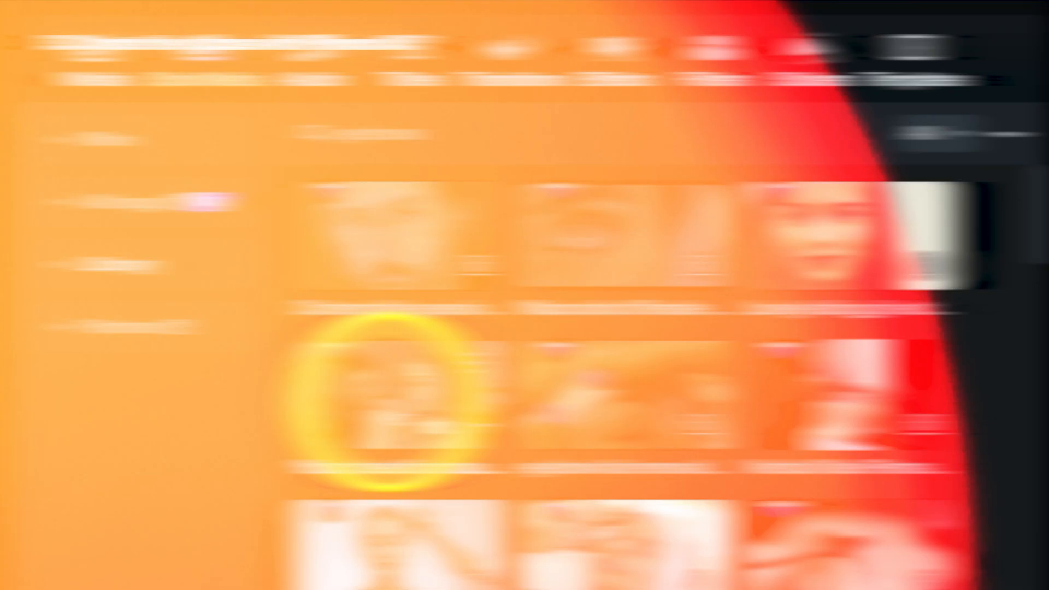
Place the "Young beautician" clip on the timeline and scale it up to fill the portrait frame.
{"action": "left_click", "coordinate": [389, 399]}
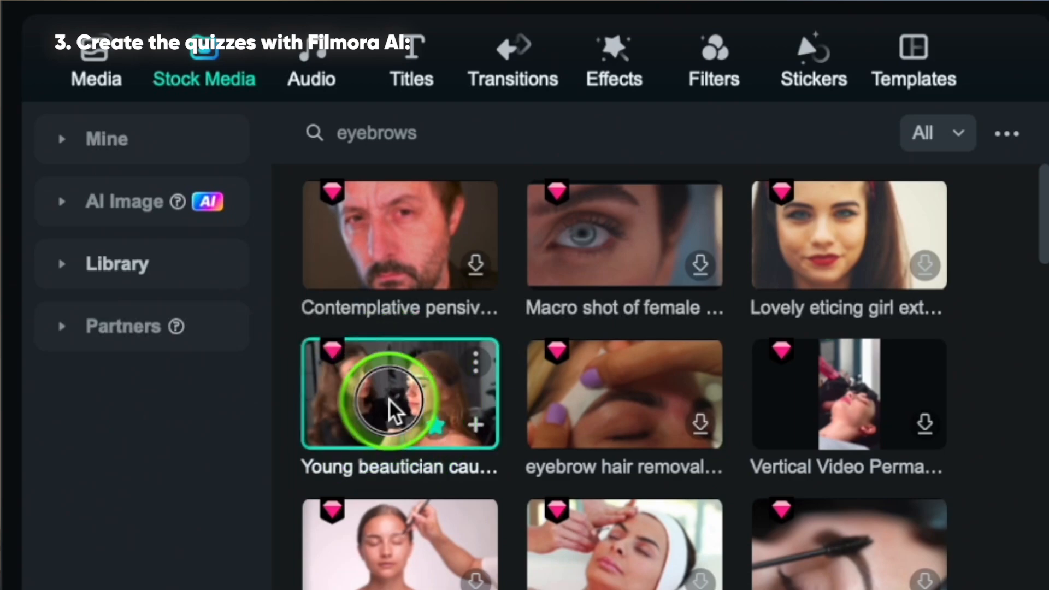
{"action": "left_click_drag", "start_coordinate": [389, 399], "coordinate": [187, 387]}
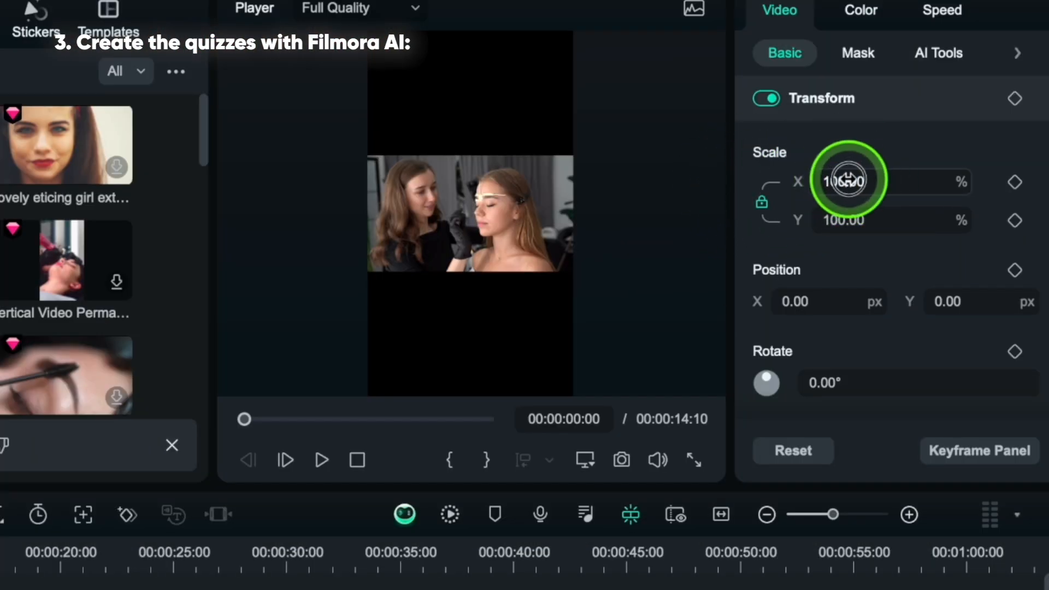
{"action": "left_click_drag", "start_coordinate": [847, 180], "coordinate": [1041, 173]}
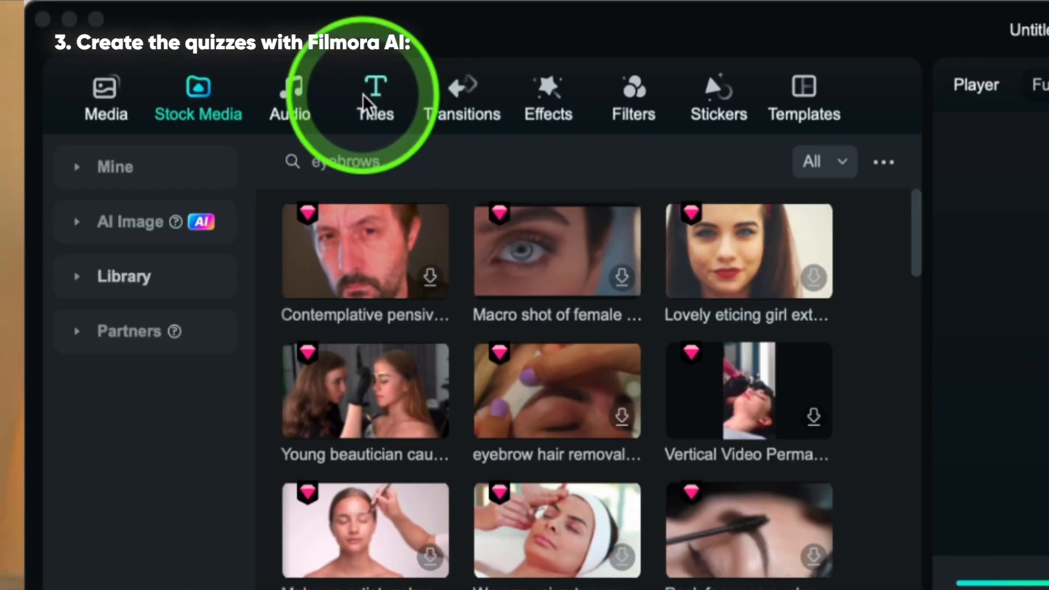
Add a Default Title on the track above the clip and move the playhead onto it.
{"action": "left_click", "coordinate": [362, 95]}
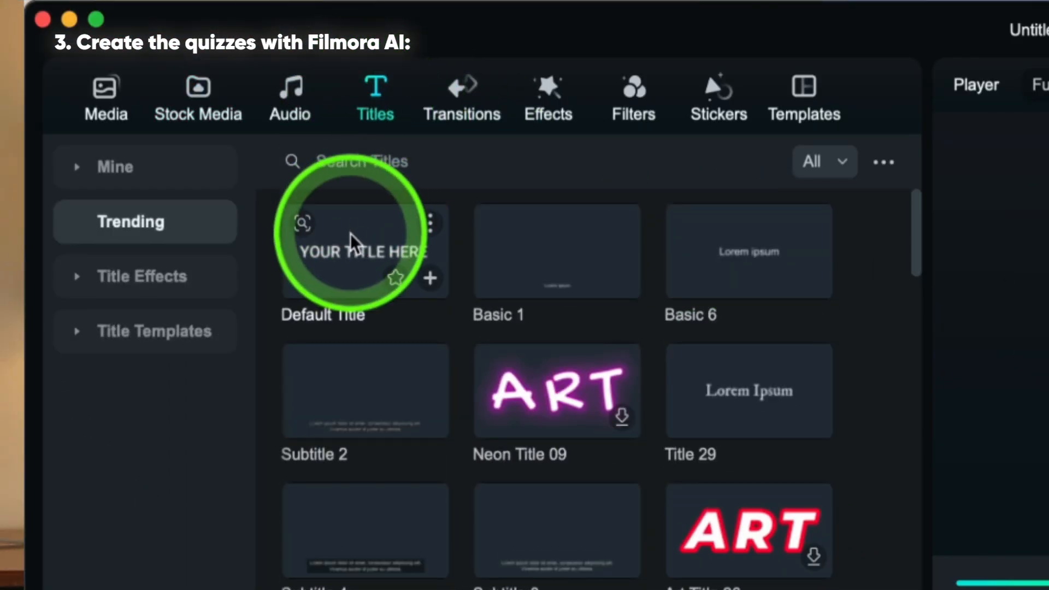
{"action": "left_click_drag", "start_coordinate": [350, 236], "coordinate": [165, 276]}
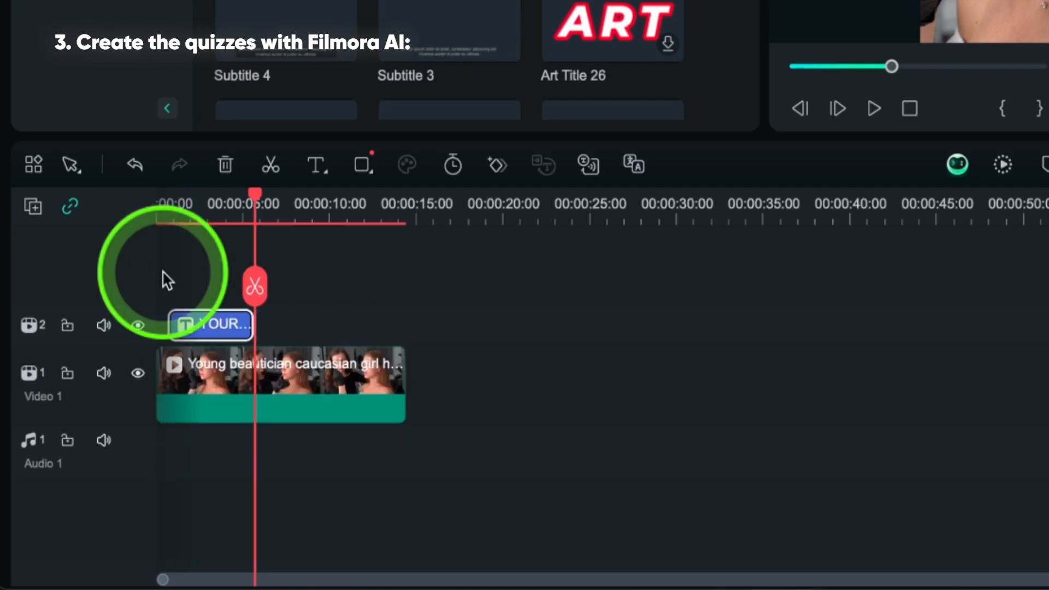
{"action": "left_click", "coordinate": [199, 205]}
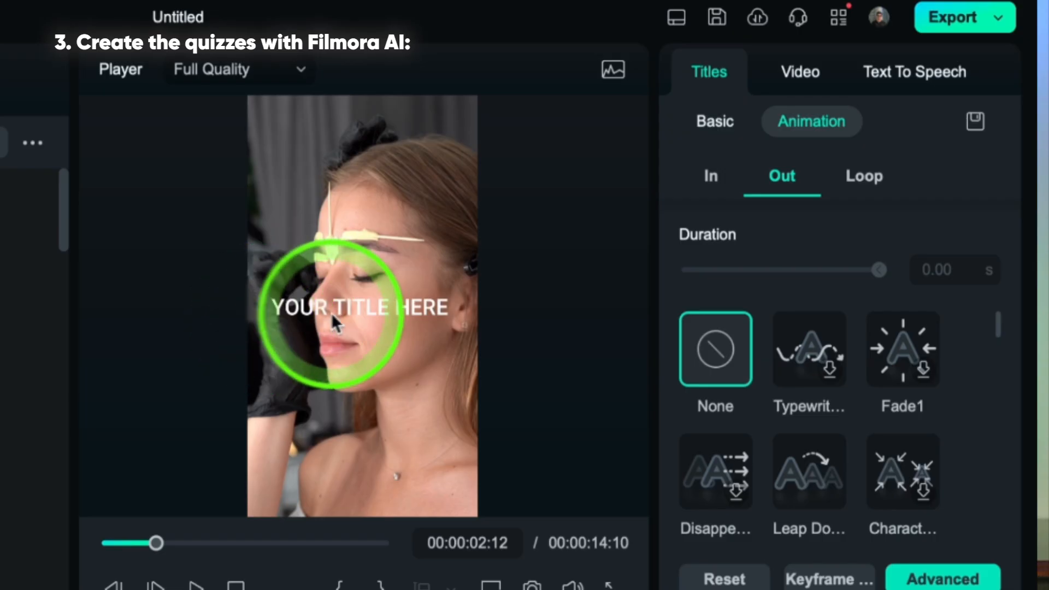
Replace the title text with "Which makeup product is commonly used to define and enhance the eyebrows?" and fit it in the upper part of the frame.
{"action": "left_click", "coordinate": [338, 313]}
{"action": "double_click", "coordinate": [357, 306]}
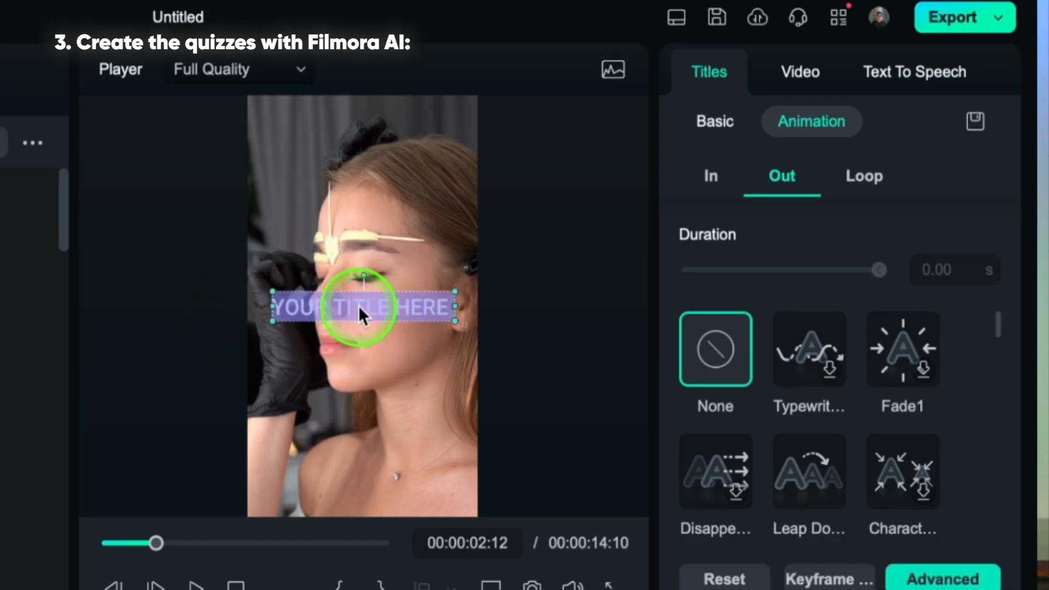
{"action": "key", "text": "ctrl+v"}
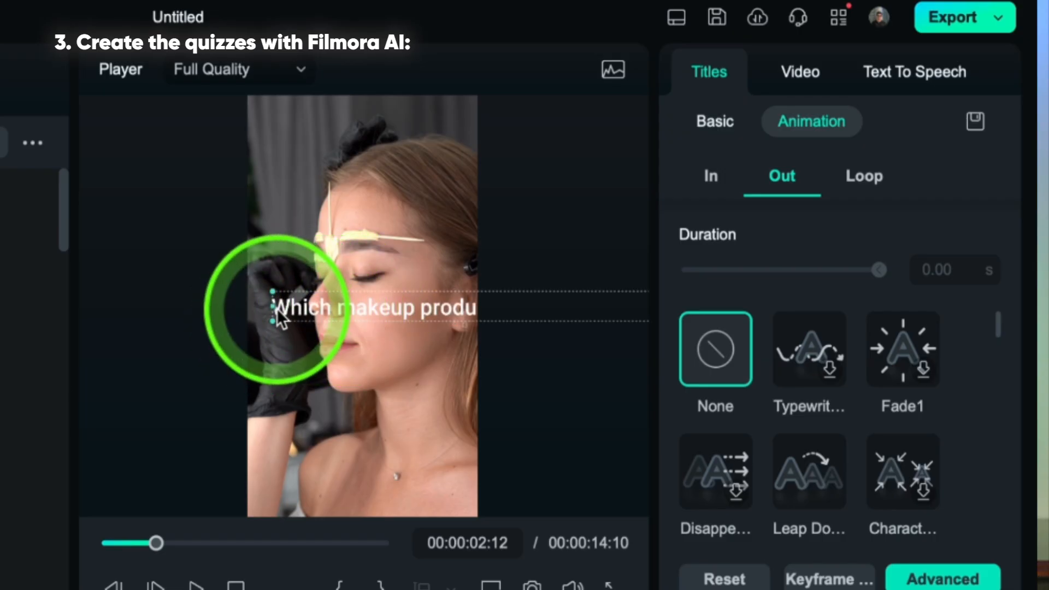
{"action": "left_click", "coordinate": [625, 124]}
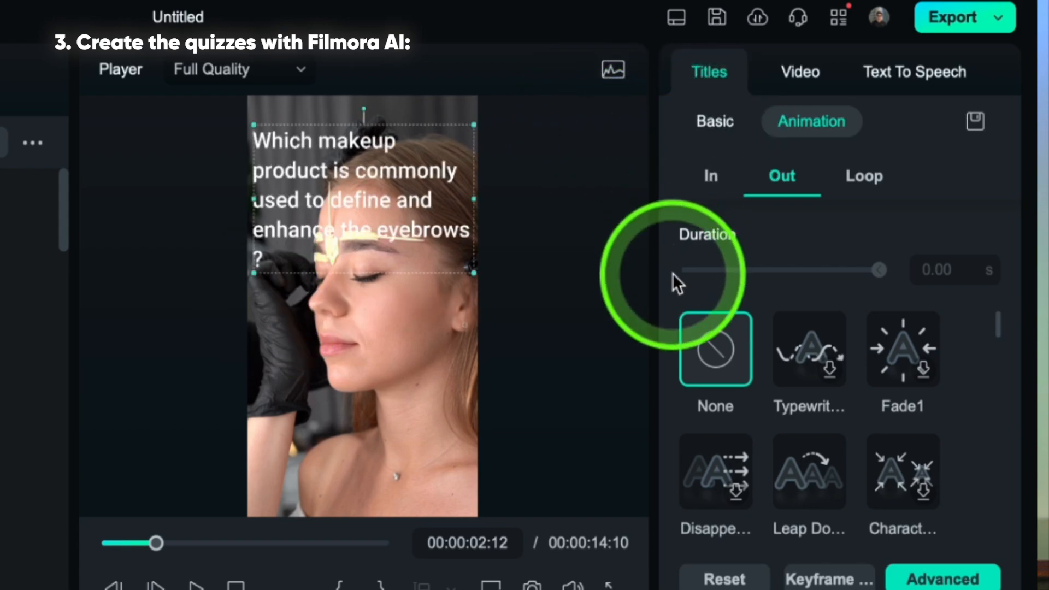
Enable a black Color Fill background behind the question title with 63% opacity.
{"action": "left_click", "coordinate": [709, 124]}
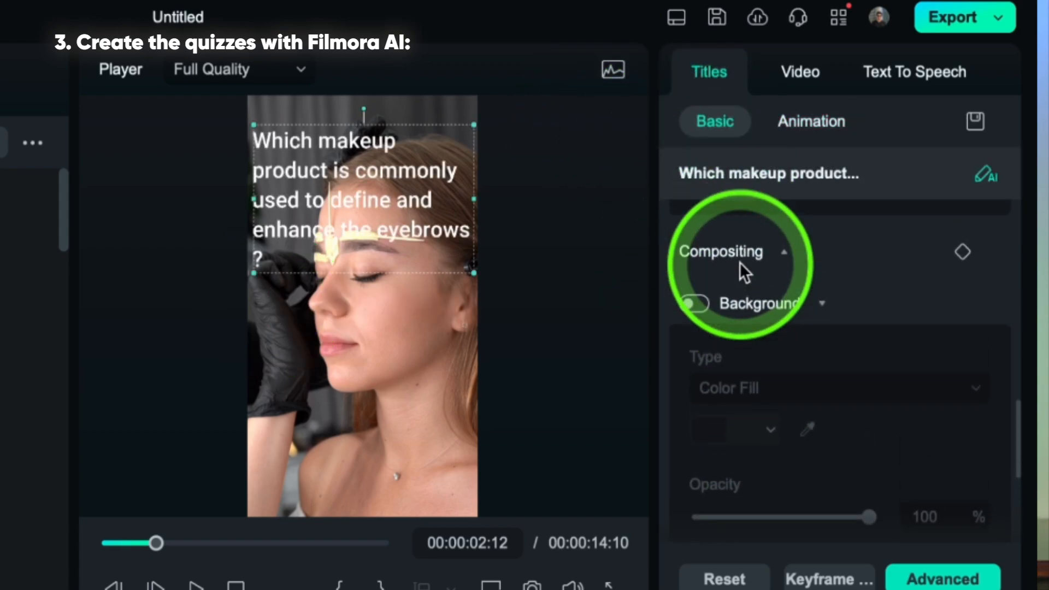
{"action": "left_click", "coordinate": [693, 307]}
{"action": "left_click", "coordinate": [872, 442]}
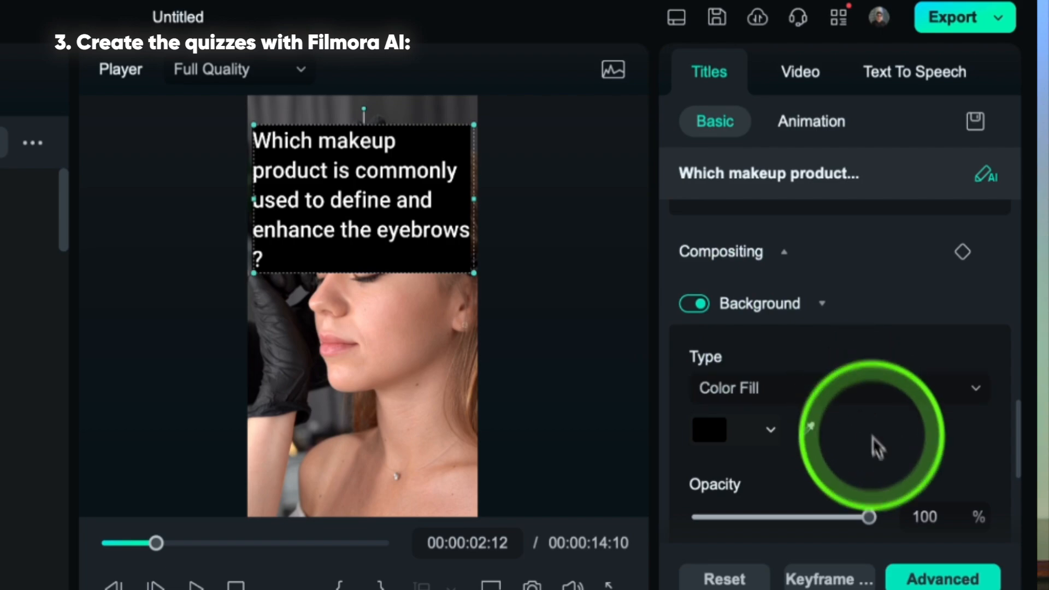
{"action": "scroll", "coordinate": [873, 445], "scroll_direction": "down", "scroll_amount": 1}
{"action": "left_click_drag", "start_coordinate": [870, 453], "coordinate": [821, 452]}
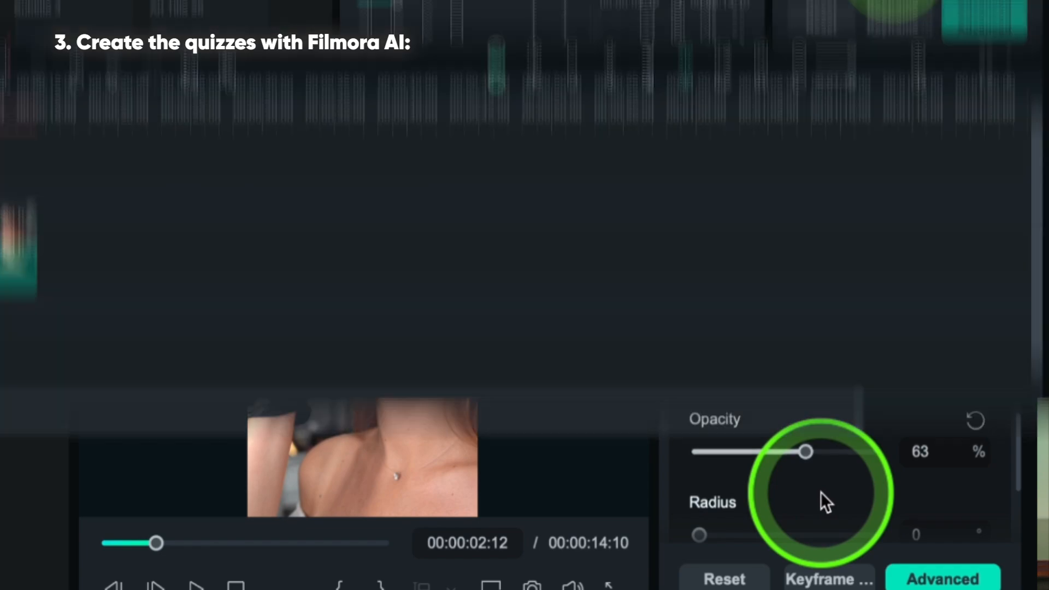
Round the title background with a radius of 35 and increase its spread.
{"action": "scroll", "coordinate": [820, 492], "scroll_direction": "down", "scroll_amount": 3}
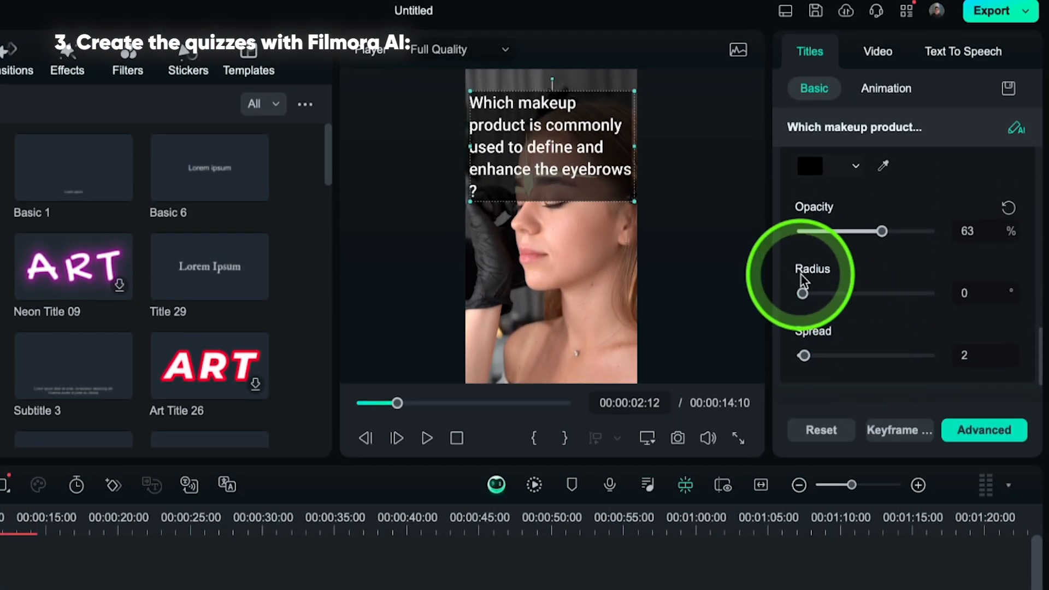
{"action": "left_click_drag", "start_coordinate": [802, 293], "coordinate": [851, 295]}
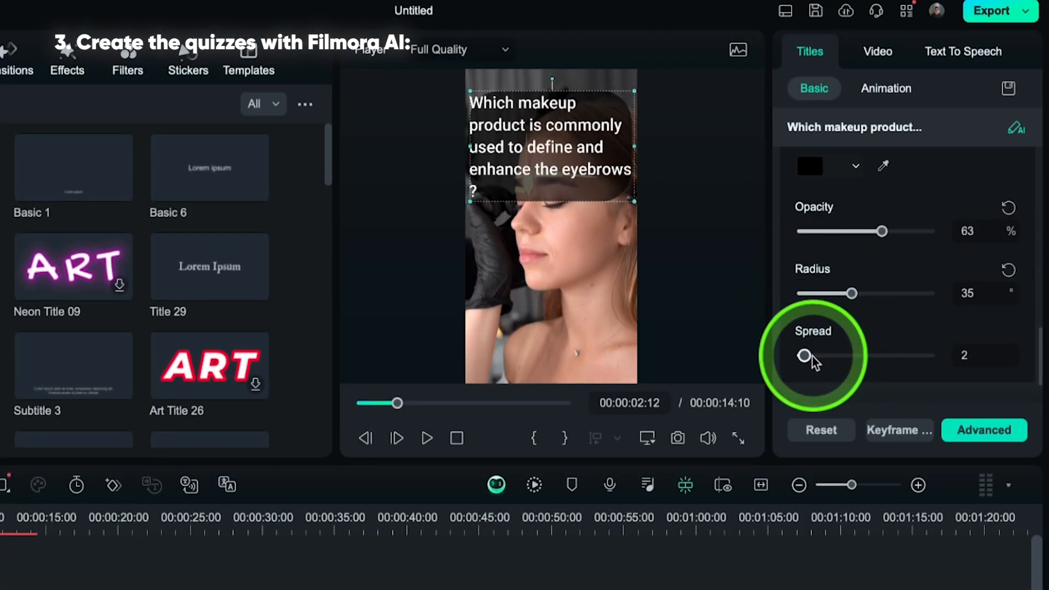
{"action": "left_click_drag", "start_coordinate": [804, 355], "coordinate": [846, 356]}
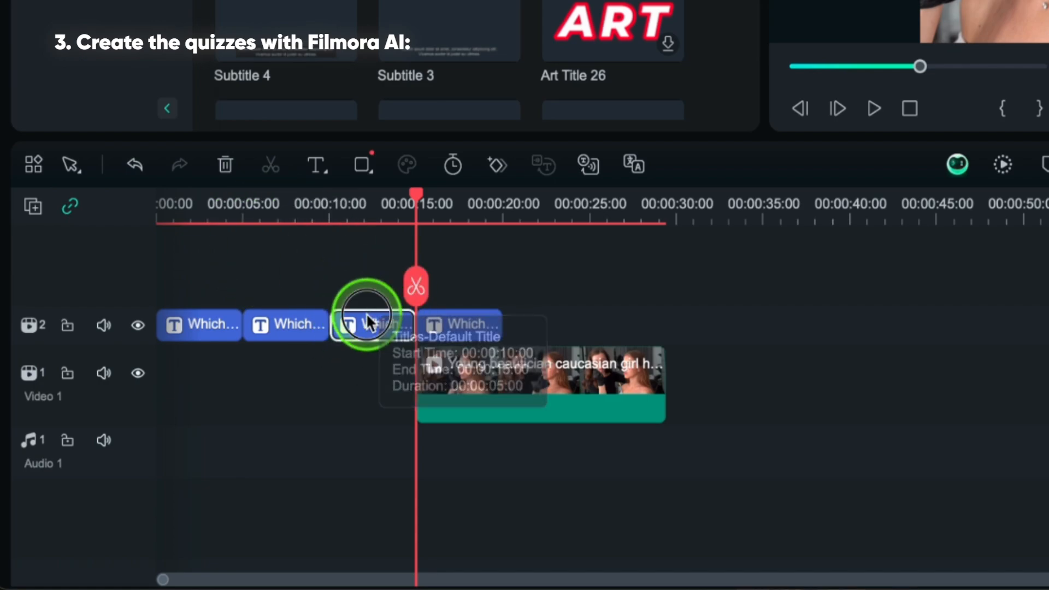
Stack the copies of the question title on separate tracks above the video clip.
{"action": "left_click_drag", "start_coordinate": [351, 316], "coordinate": [443, 289]}
{"action": "left_click", "coordinate": [299, 372]}
{"action": "left_click_drag", "start_coordinate": [299, 372], "coordinate": [468, 323]}
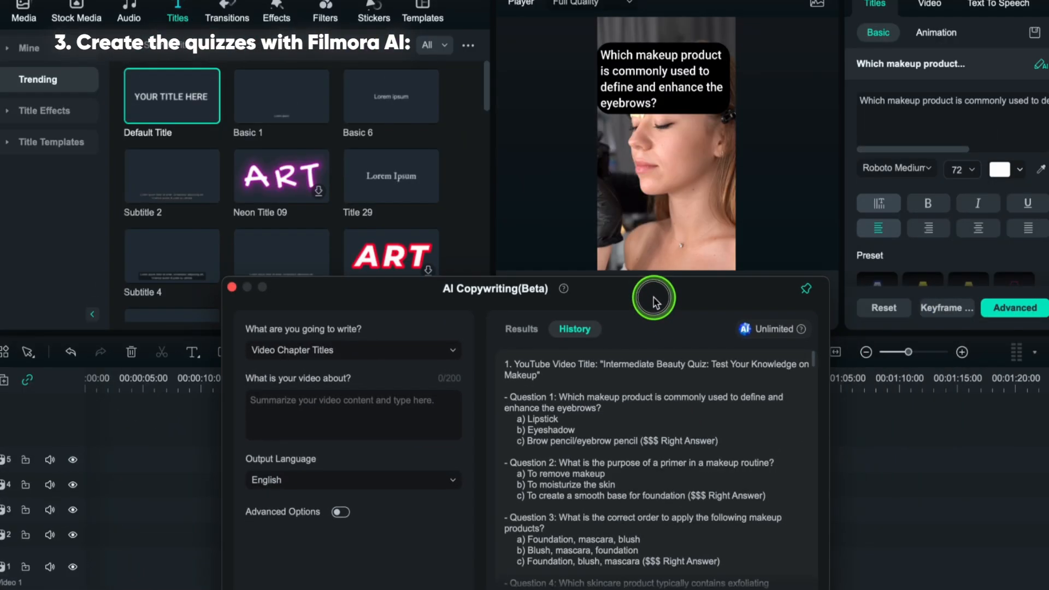
Fill the title copies with "a) Lipstick", "b) Eyeshadow" and "c) Brow pencil" from the AI Copywriting history, and lengthen all four titles.
{"action": "left_click_drag", "start_coordinate": [654, 300], "coordinate": [674, 288]}
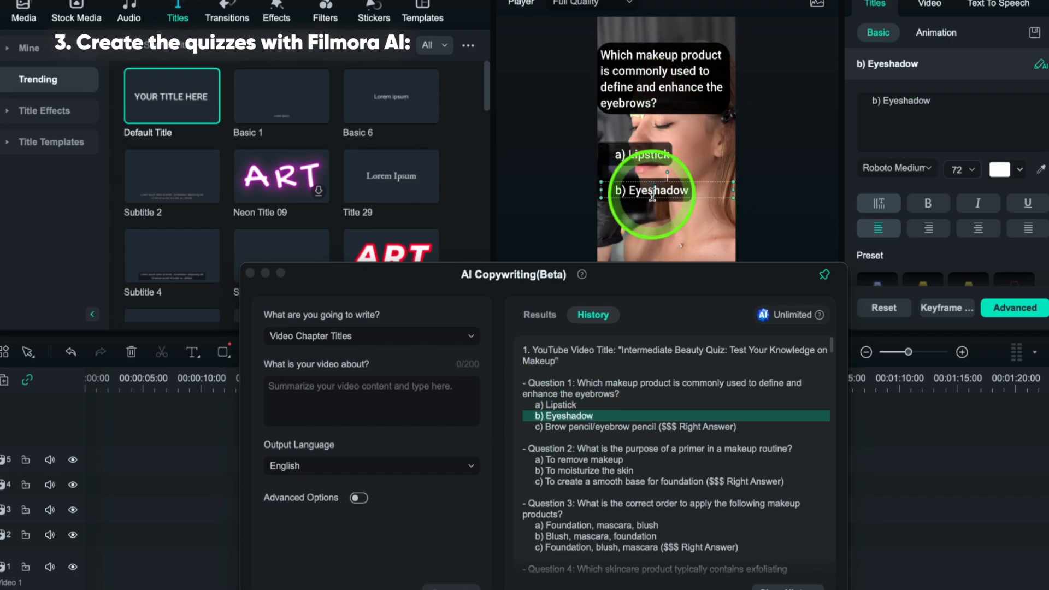
{"action": "left_click", "coordinate": [656, 185]}
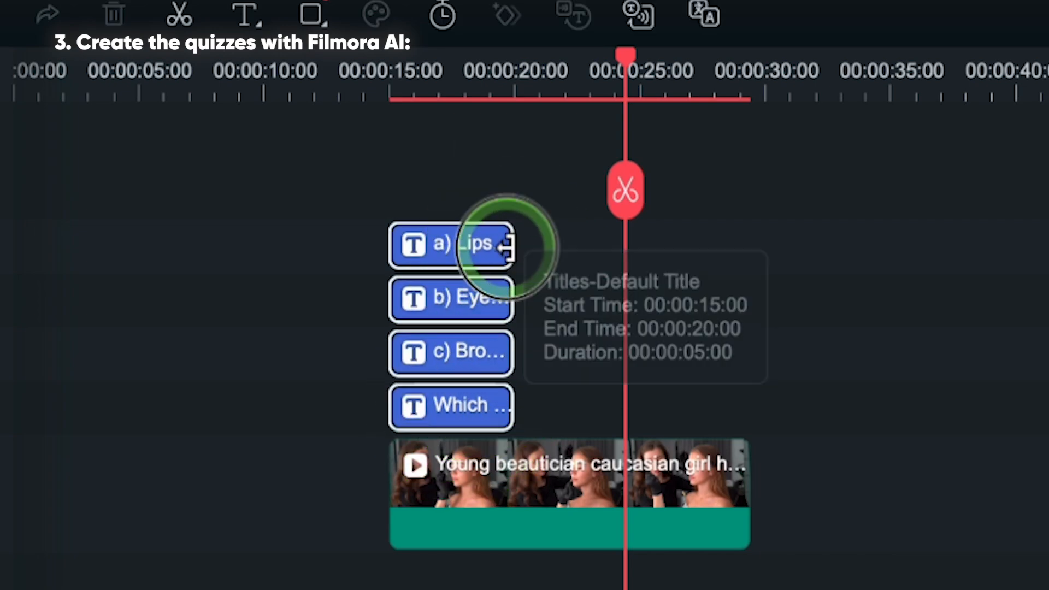
{"action": "left_click_drag", "start_coordinate": [510, 244], "coordinate": [569, 236]}
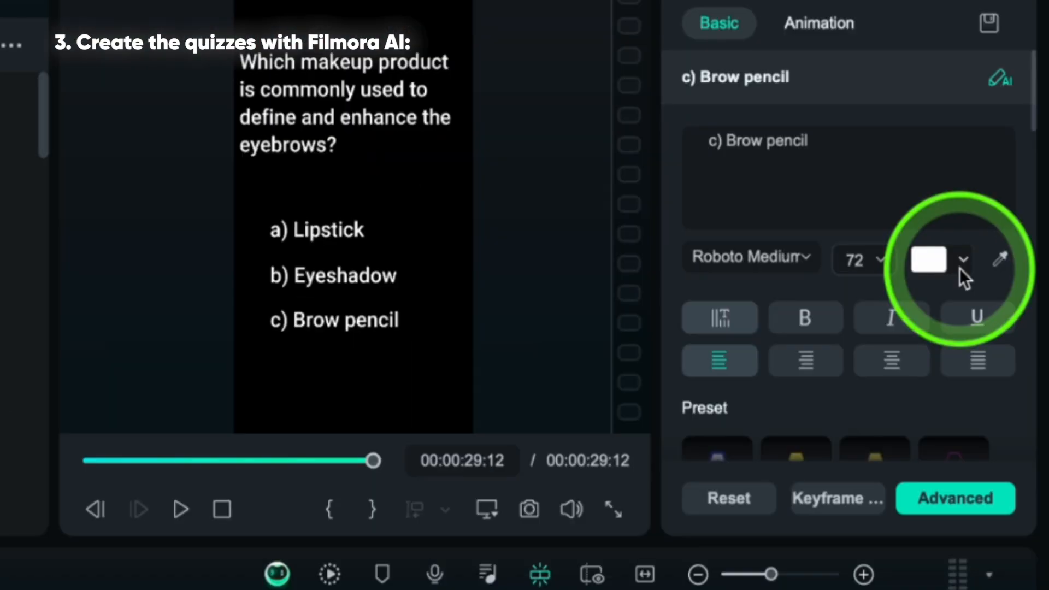
Change the background fill colour of the "c) Brow pencil" title at the end of the timeline.
{"action": "scroll", "coordinate": [936, 331], "scroll_direction": "down", "scroll_amount": 10}
{"action": "scroll", "coordinate": [936, 330], "scroll_direction": "up", "scroll_amount": 1}
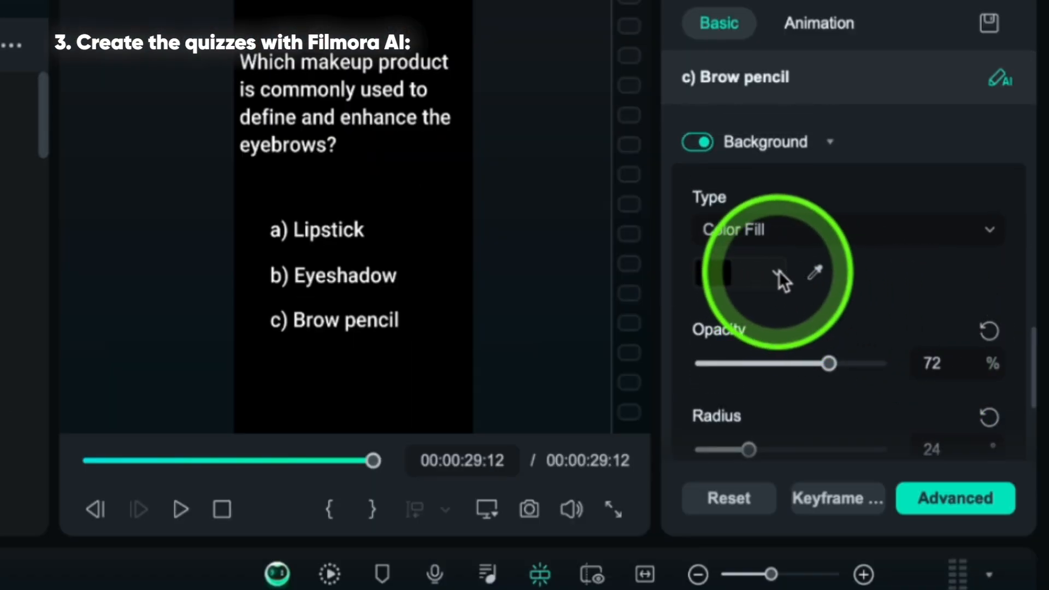
{"action": "left_click", "coordinate": [785, 279]}
{"action": "left_click", "coordinate": [847, 343]}
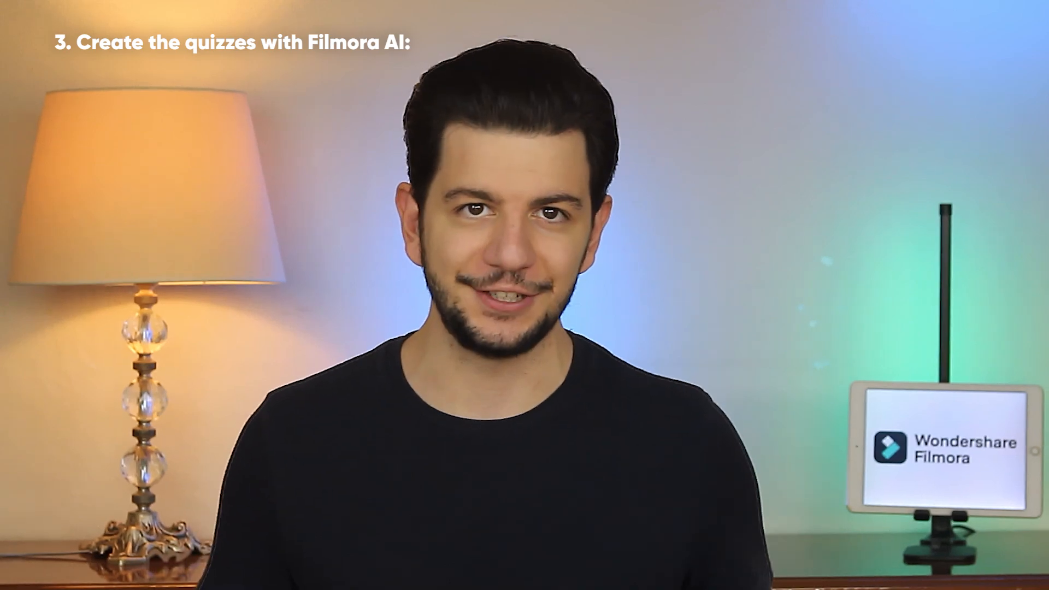
Search the stickers for "countdown" and place the circular white-and-turquoise countdown on a new track above the titles.
{"action": "left_click", "coordinate": [541, 103]}
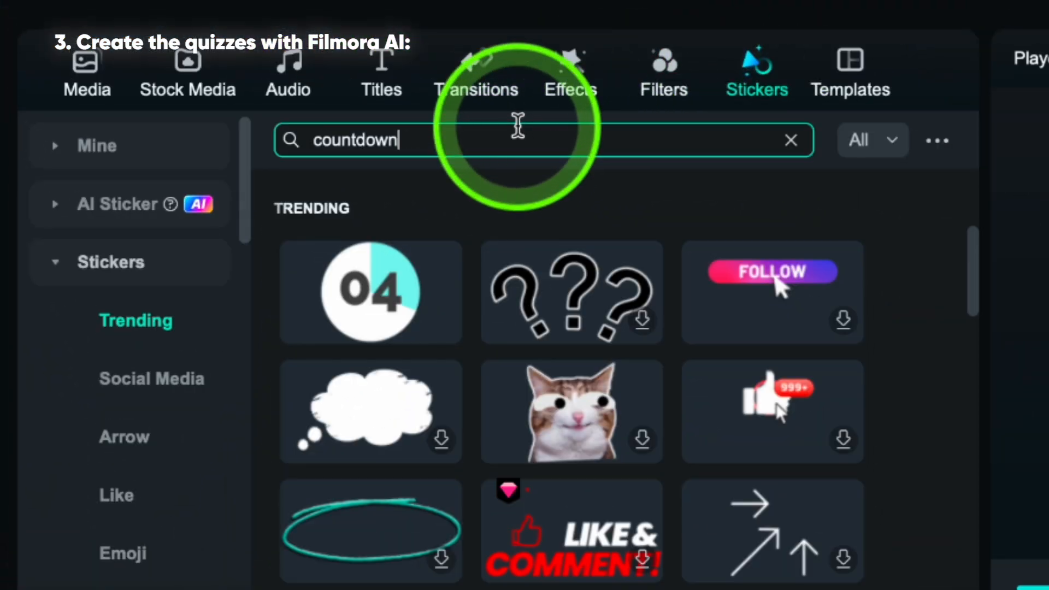
{"action": "type", "text": "countdown"}
{"action": "key", "text": "Return"}
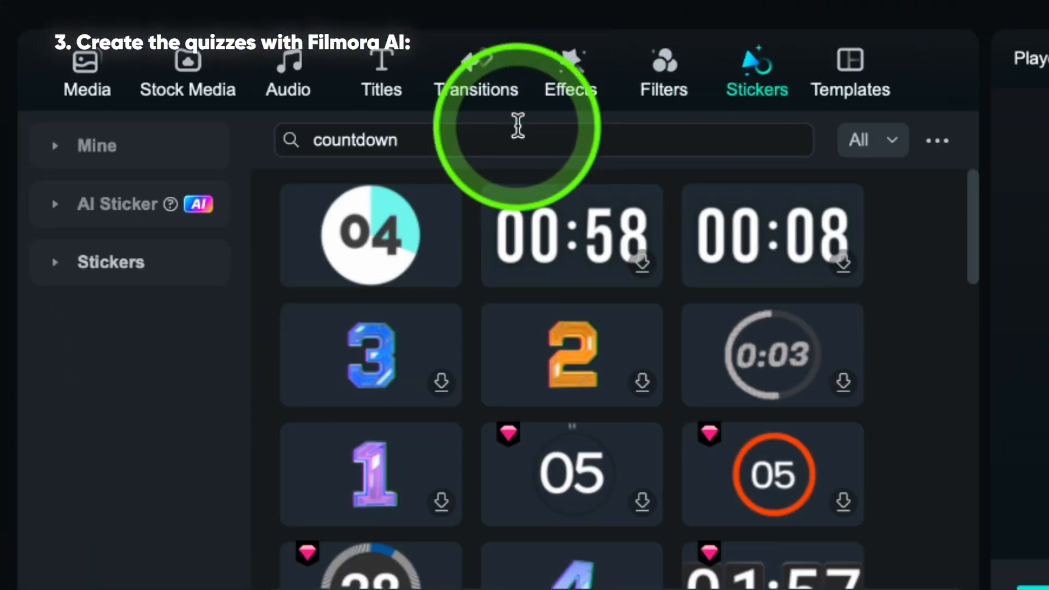
{"action": "mouse_move", "coordinate": [371, 240]}
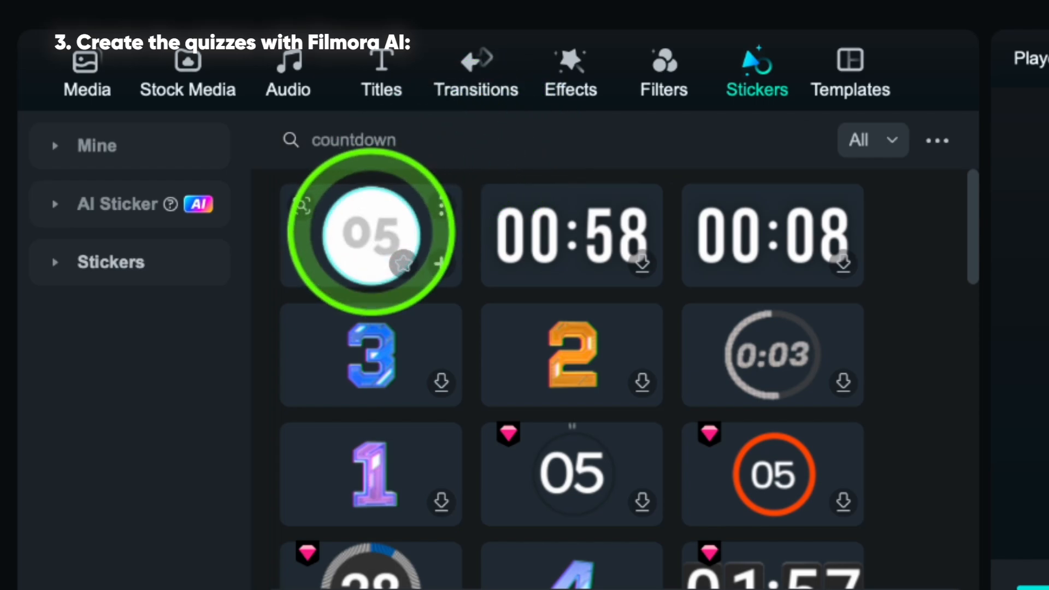
{"action": "left_click_drag", "start_coordinate": [371, 235], "coordinate": [553, 240]}
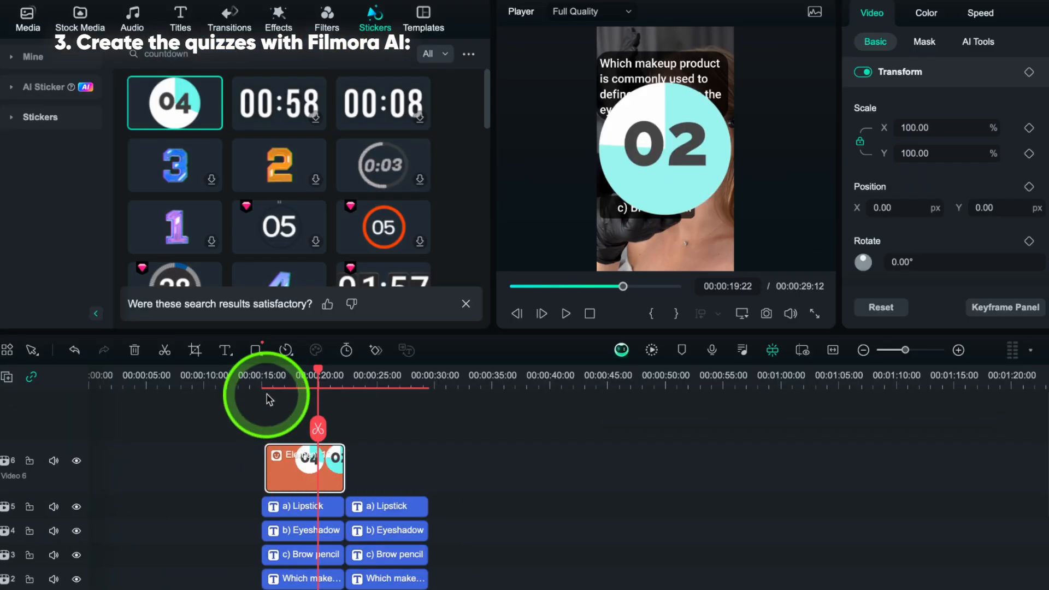
Split the countdown sticker at 00:00:18:05, where it shows 03, and delete the part before the cut.
{"action": "left_click", "coordinate": [264, 381]}
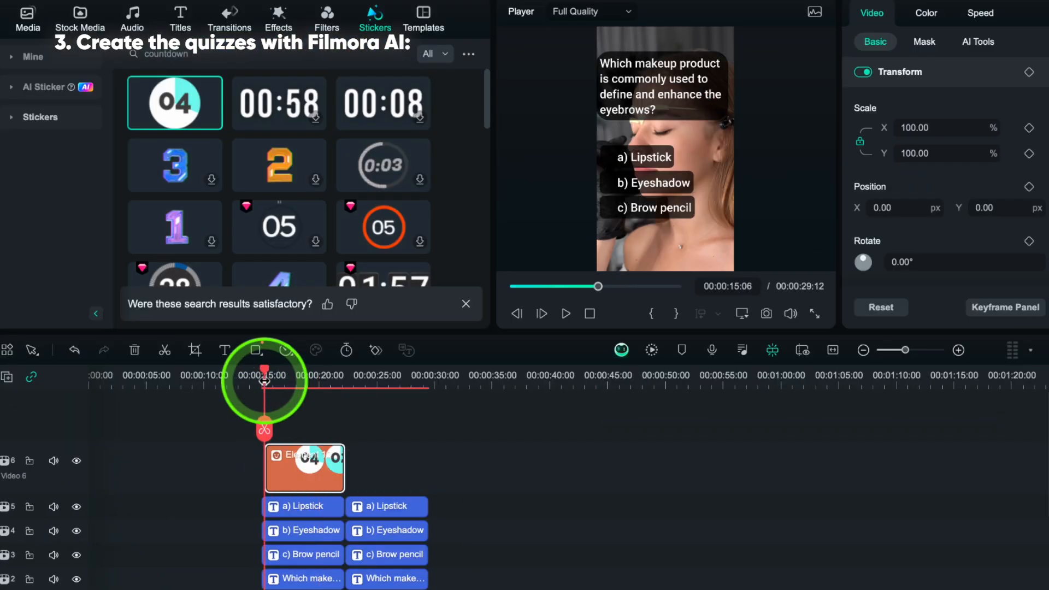
{"action": "left_click_drag", "start_coordinate": [266, 384], "coordinate": [272, 386]}
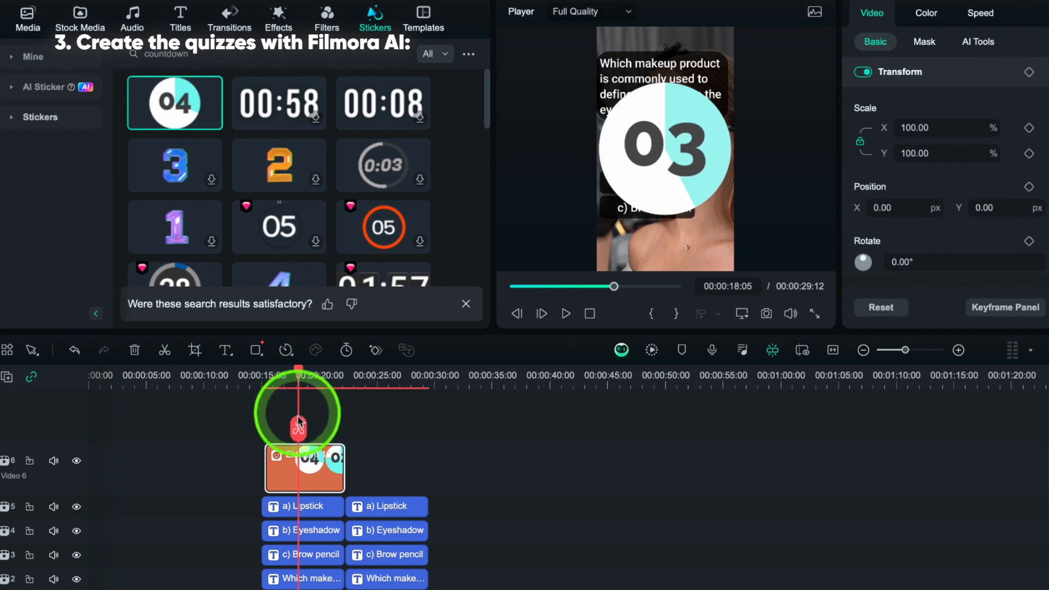
{"action": "left_click", "coordinate": [285, 466]}
{"action": "key", "text": "Delete"}
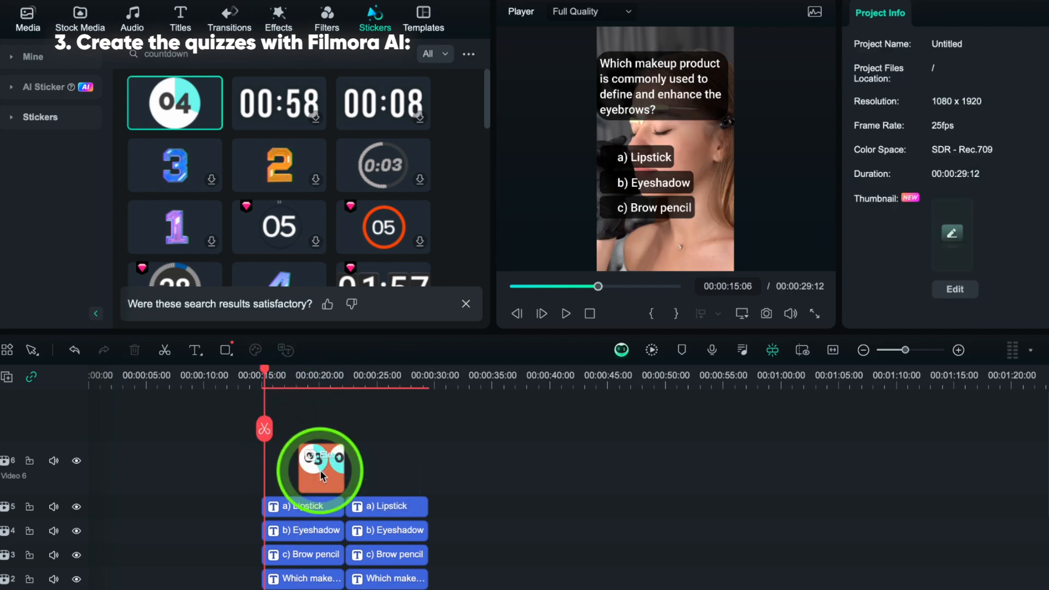
Shrink the remaining countdown sticker to about 42% and place it below the answer options.
{"action": "left_click", "coordinate": [321, 470]}
{"action": "left_click", "coordinate": [332, 387]}
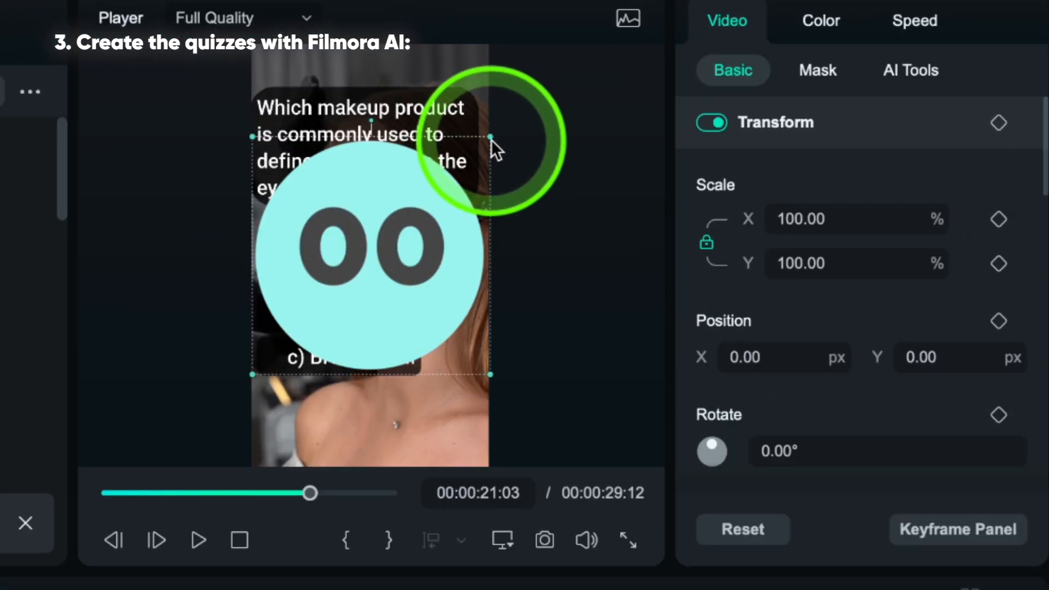
{"action": "left_click_drag", "start_coordinate": [490, 138], "coordinate": [406, 385]}
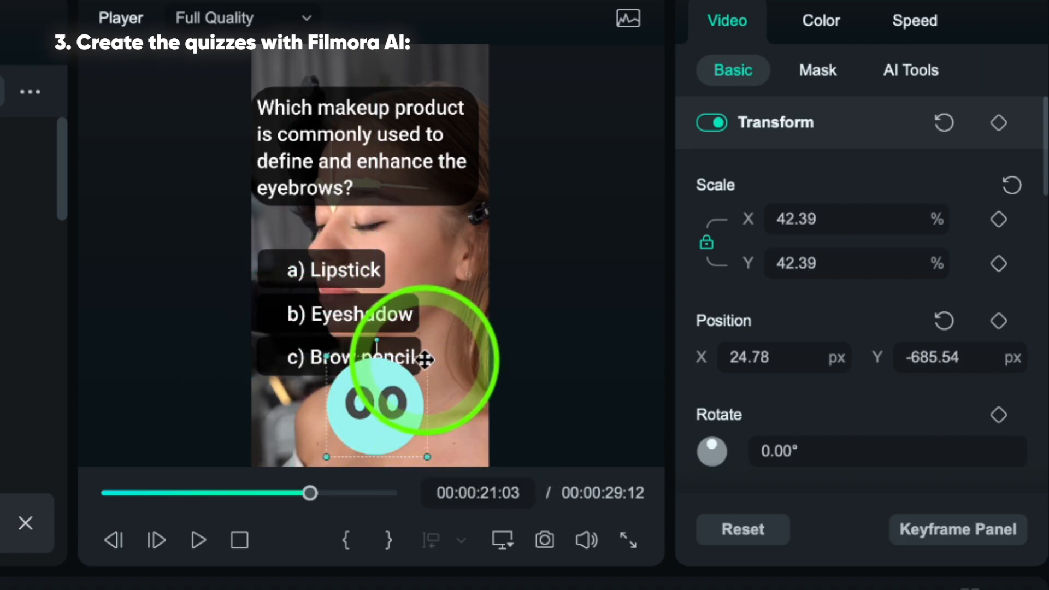
Move the "a) Lipstick", "b) Eyeshadow" and "c) Brow pencil" titles up in the preview, clear of the countdown sticker.
{"action": "left_click", "coordinate": [361, 263]}
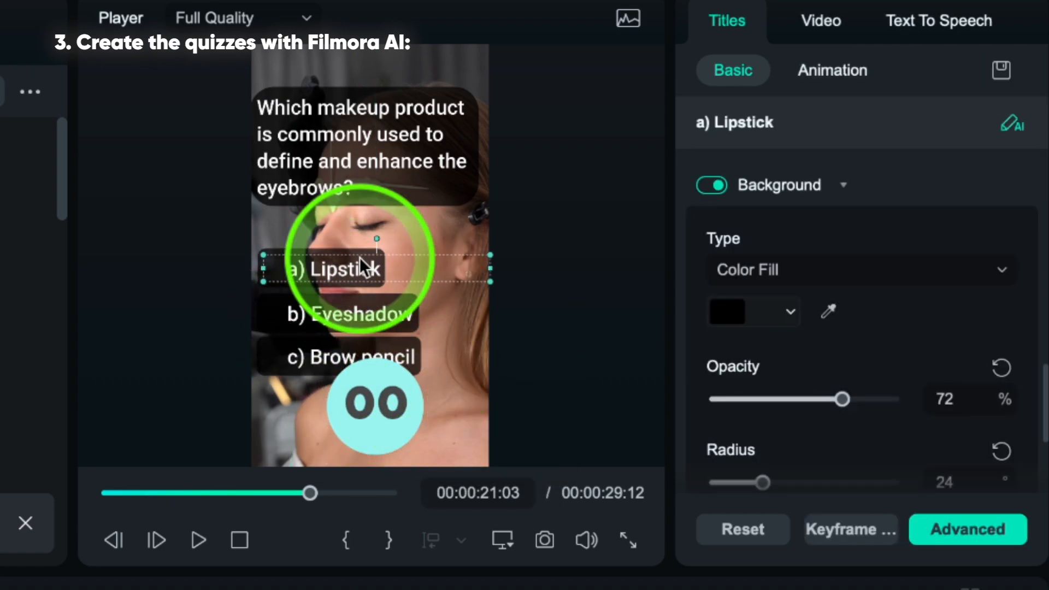
{"action": "left_click_drag", "start_coordinate": [360, 262], "coordinate": [360, 246]}
{"action": "left_click", "coordinate": [360, 311]}
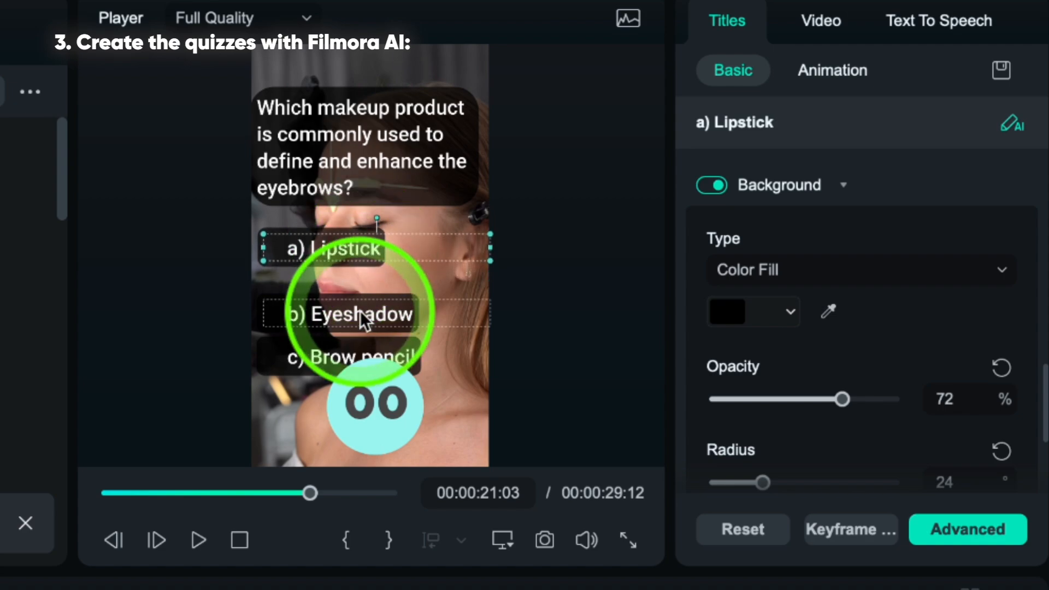
{"action": "left_click_drag", "start_coordinate": [360, 310], "coordinate": [360, 307]}
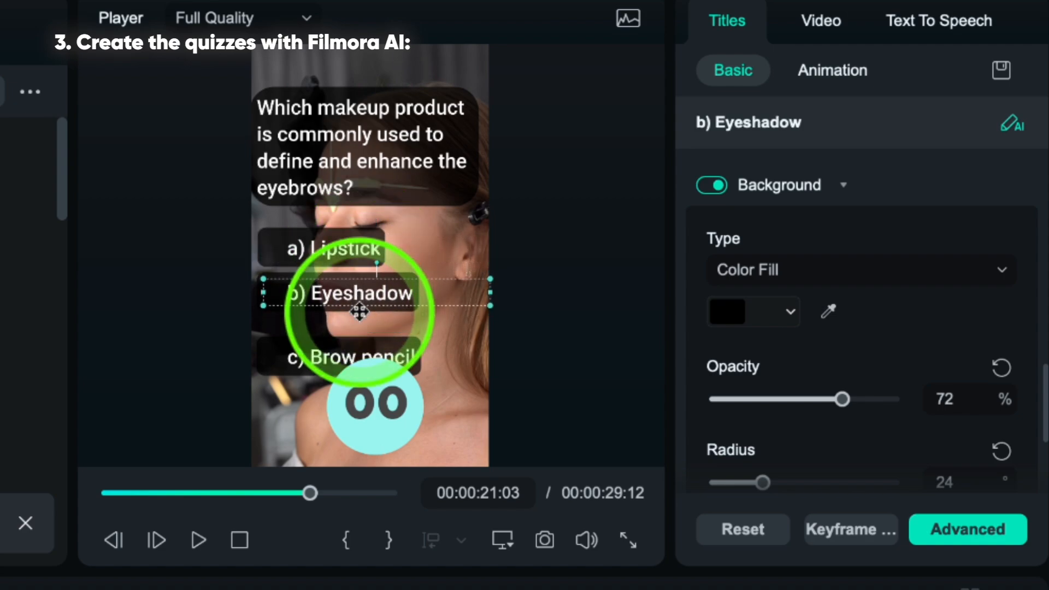
{"action": "left_click_drag", "start_coordinate": [369, 357], "coordinate": [368, 344]}
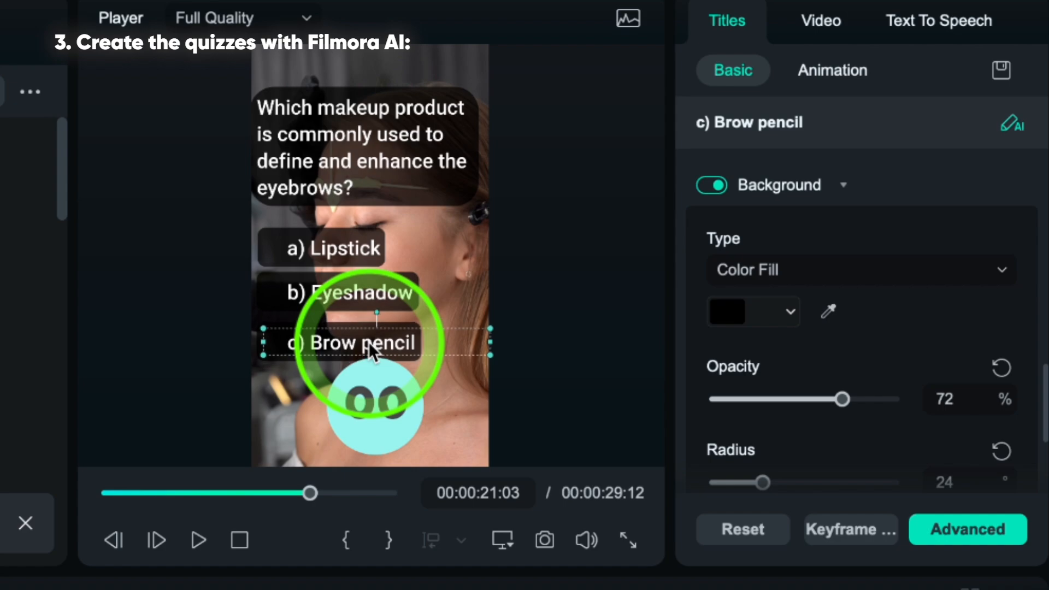
Search the sound effects for a countdown, preview the 5-second "Quiz Countdown-Woo…" effect and place it on the audio track.
{"action": "left_click", "coordinate": [274, 395]}
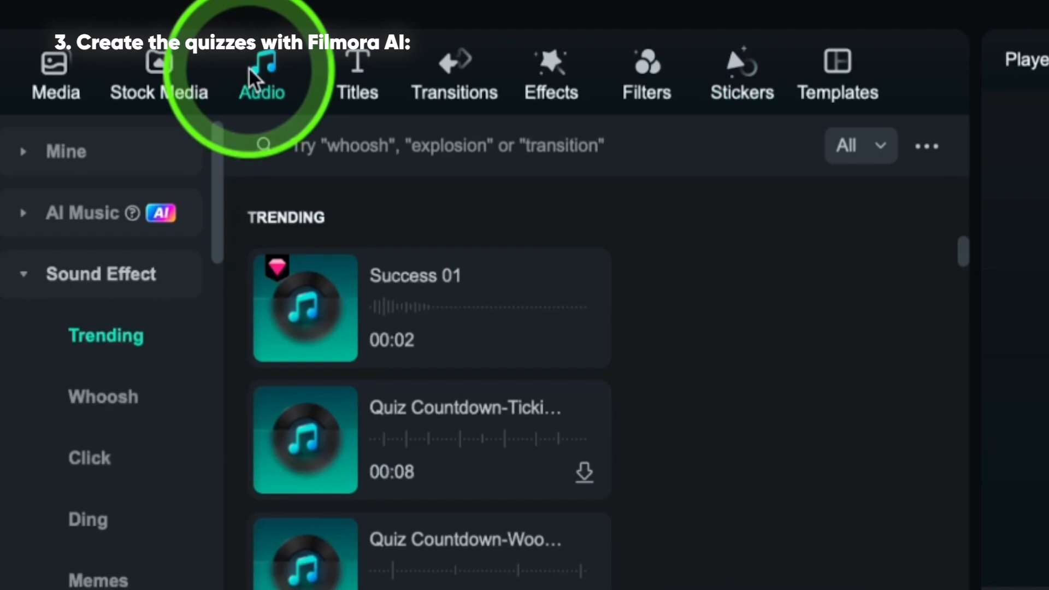
{"action": "left_click", "coordinate": [330, 140]}
{"action": "key", "text": "Return"}
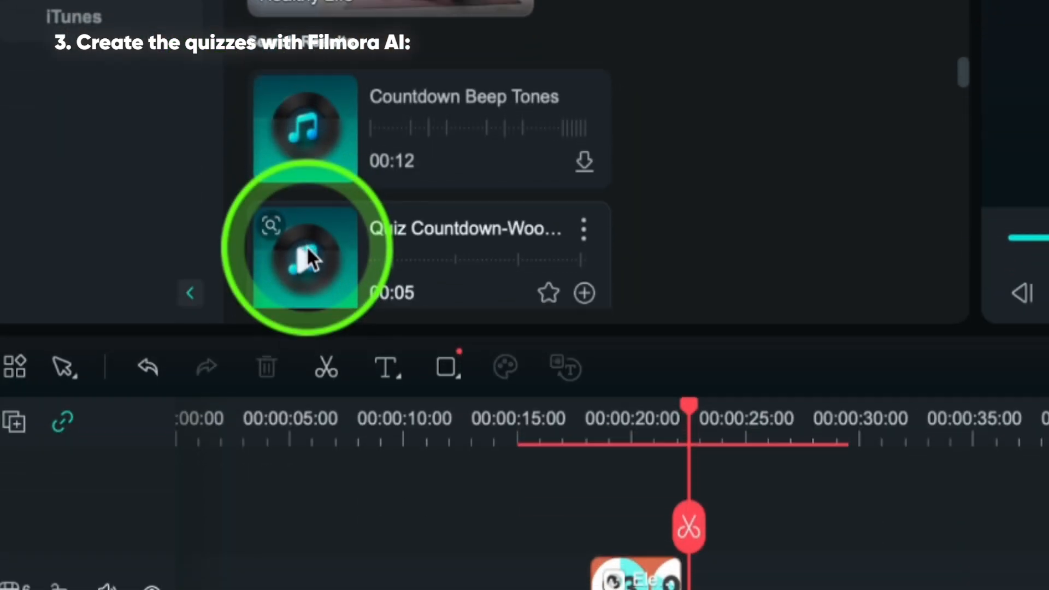
{"action": "left_click", "coordinate": [306, 259]}
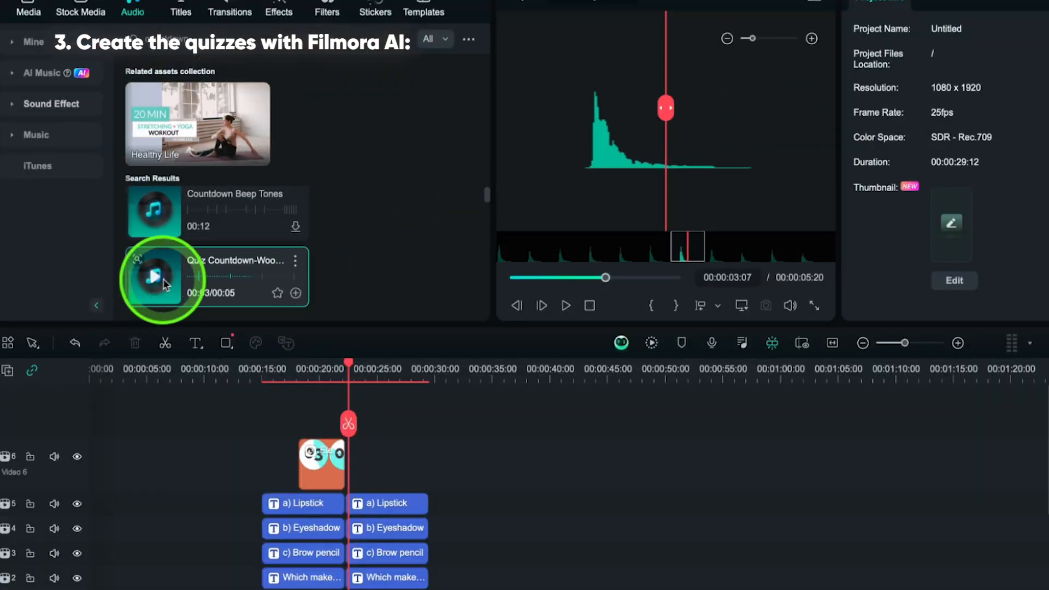
{"action": "left_click_drag", "start_coordinate": [165, 284], "coordinate": [269, 573]}
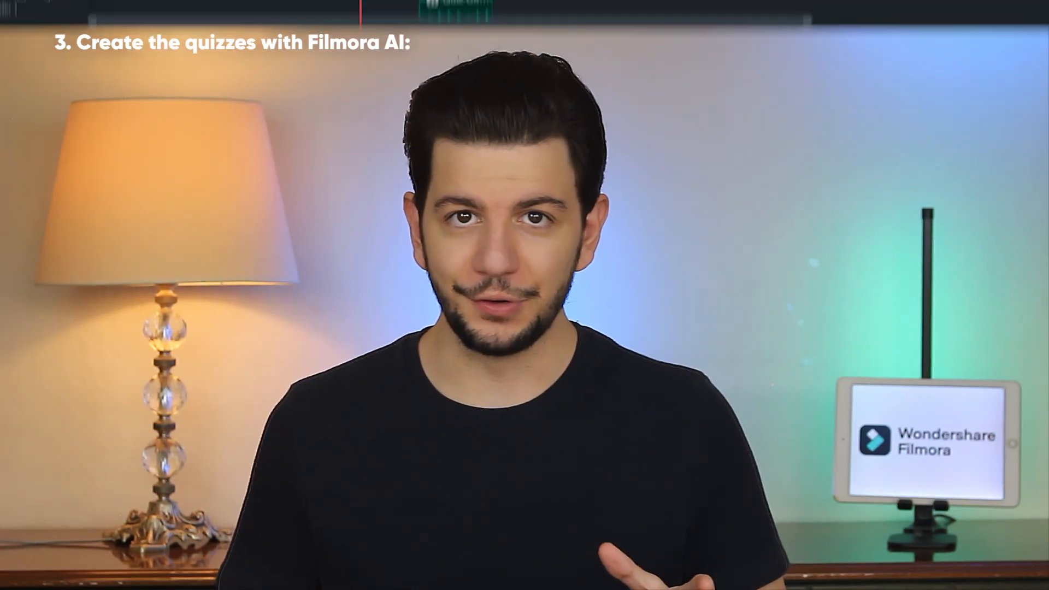
Generate English (US) text-to-speech voiceovers with the Lucy voice for the question title and the green "c) Brow pencil" answer title.
{"action": "left_click", "coordinate": [469, 323]}
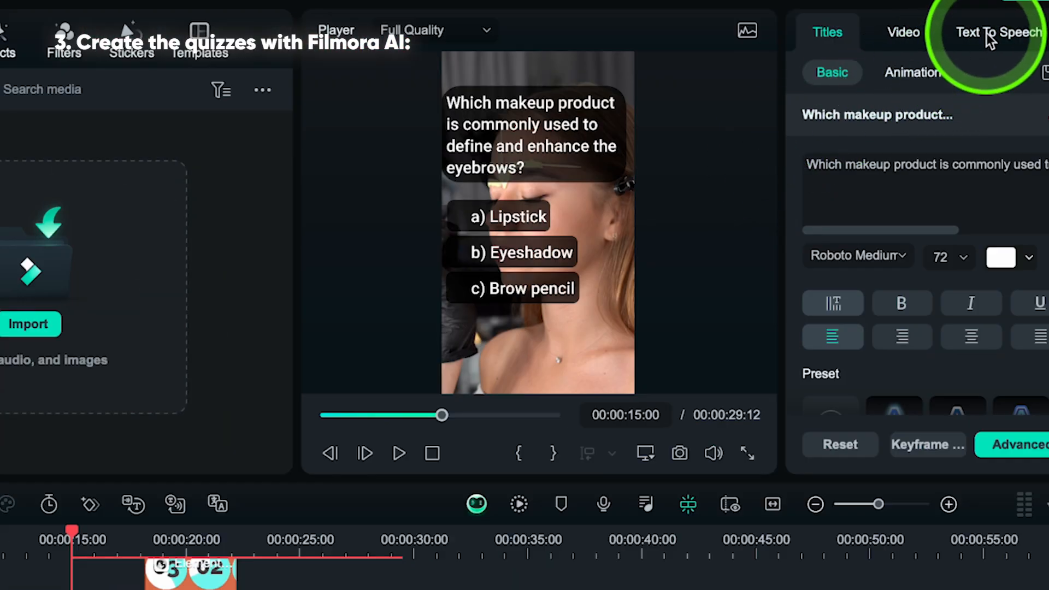
{"action": "left_click", "coordinate": [989, 35]}
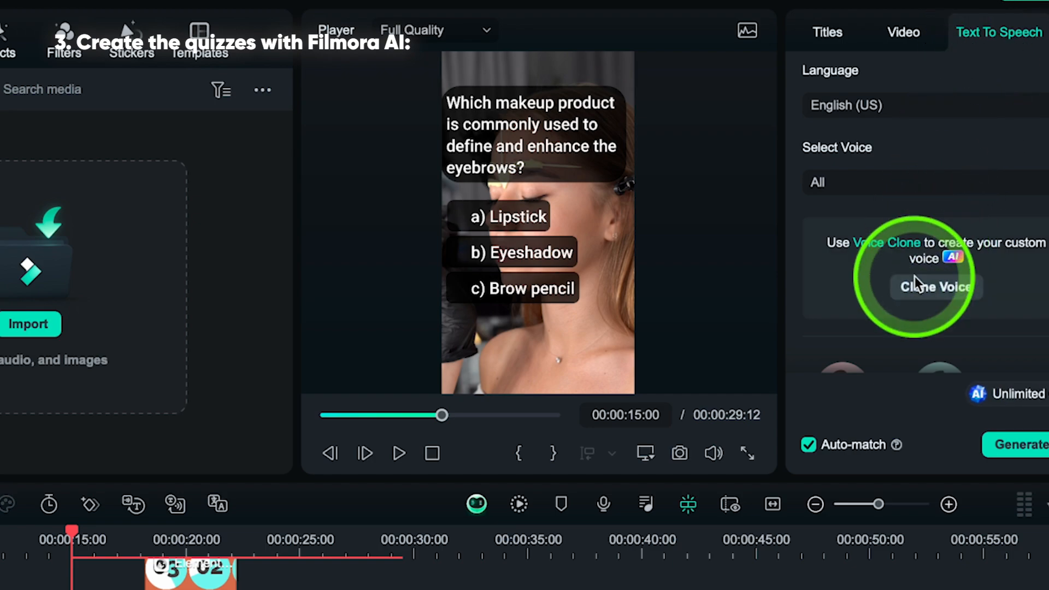
{"action": "scroll", "coordinate": [916, 284], "scroll_direction": "down", "scroll_amount": 3}
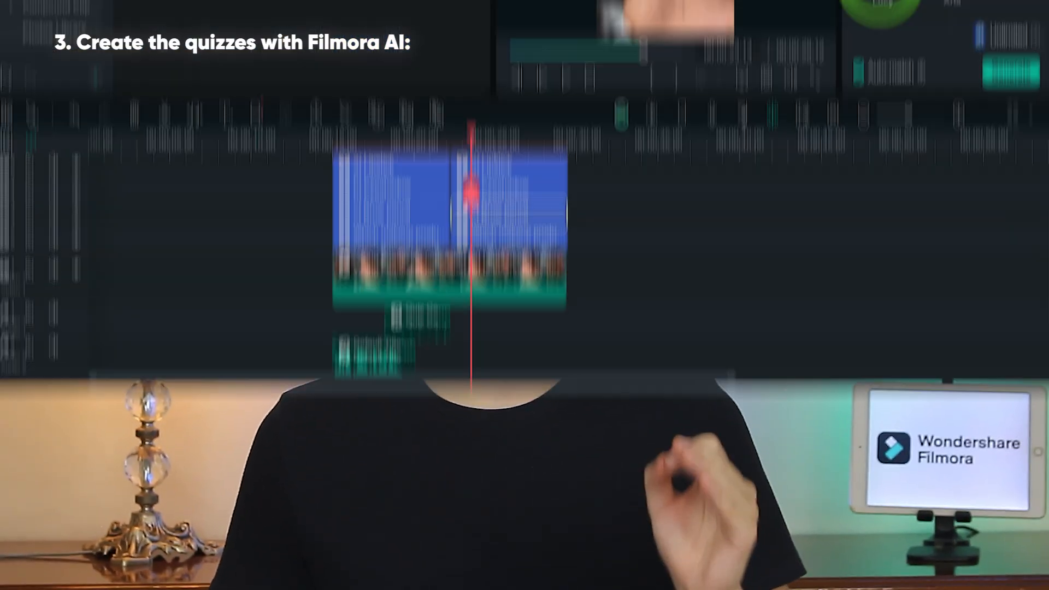
{"action": "left_click", "coordinate": [1005, 306]}
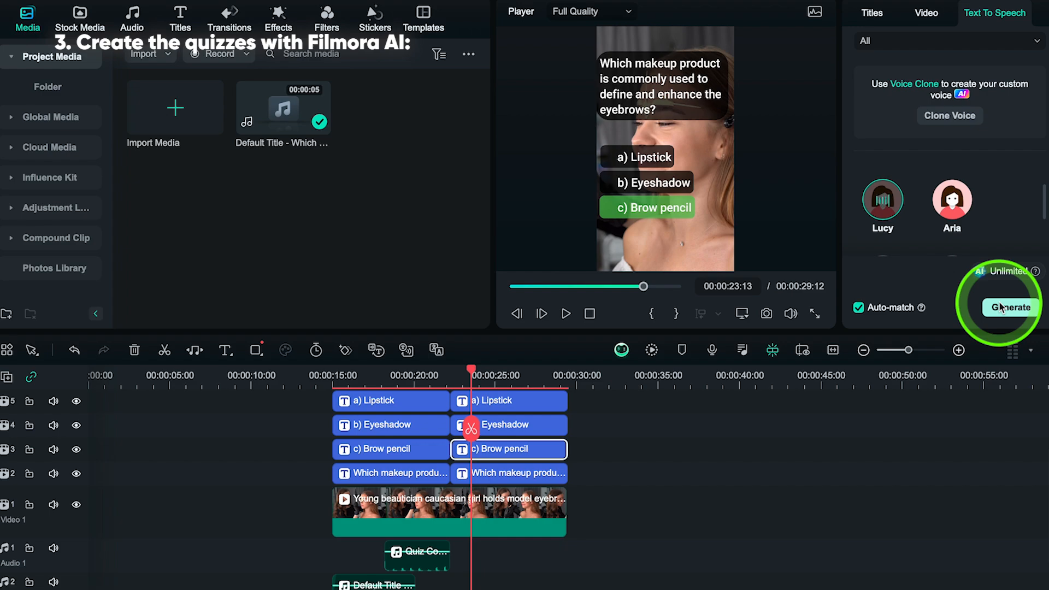
{"action": "left_click", "coordinate": [424, 372]}
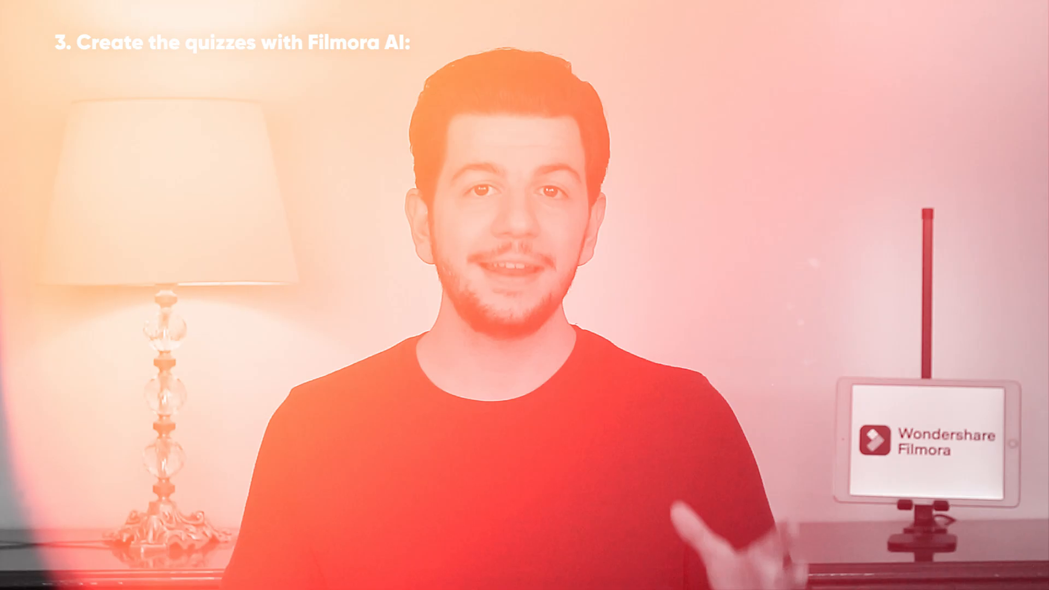
Search the sound effects for "success" and place Success 01 on an audio track where the correct answer is revealed.
{"action": "left_click", "coordinate": [464, 561]}
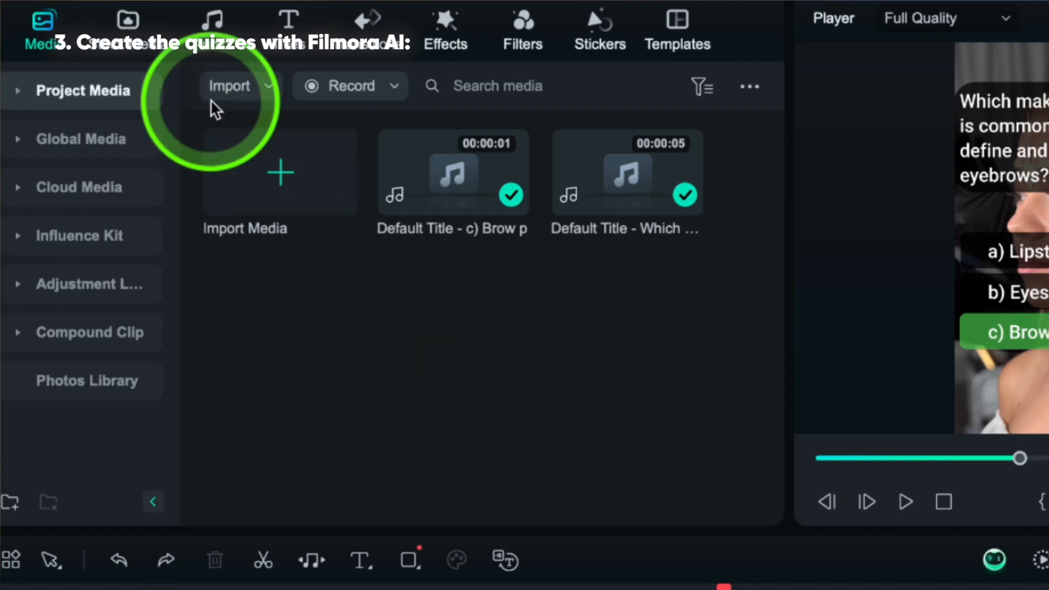
{"action": "left_click", "coordinate": [212, 27]}
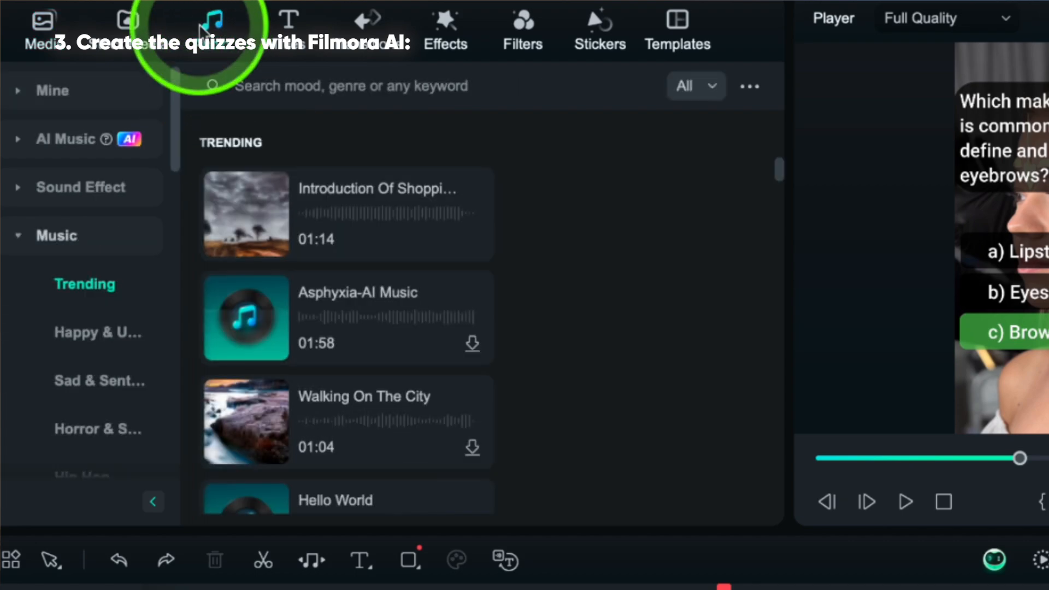
{"action": "left_click", "coordinate": [82, 188]}
{"action": "left_click", "coordinate": [276, 85]}
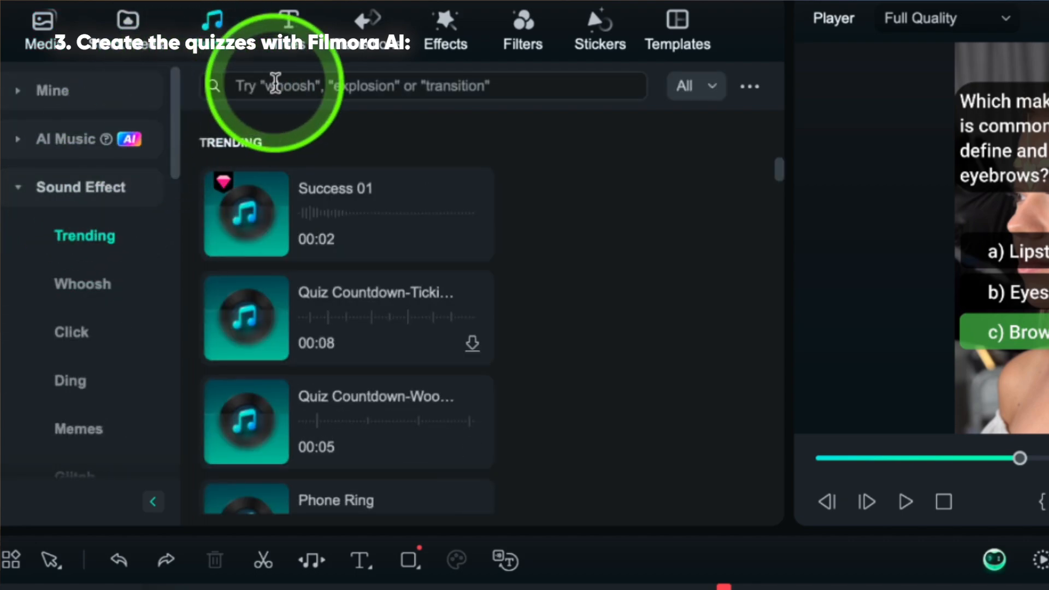
{"action": "type", "text": "success"}
{"action": "key", "text": "Return"}
{"action": "left_click", "coordinate": [244, 175]}
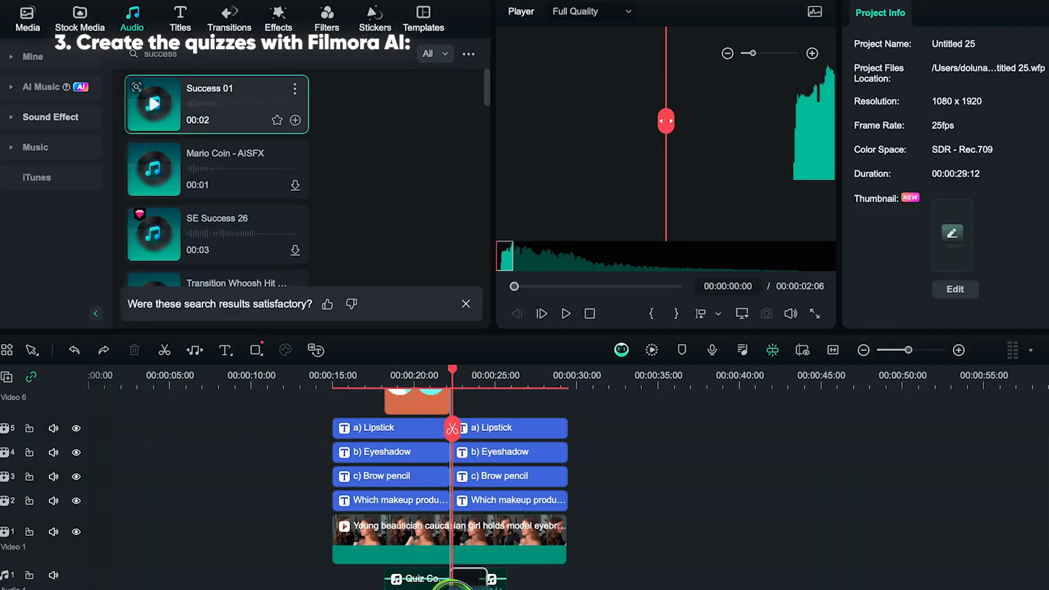
{"action": "left_click_drag", "start_coordinate": [469, 573], "coordinate": [451, 557]}
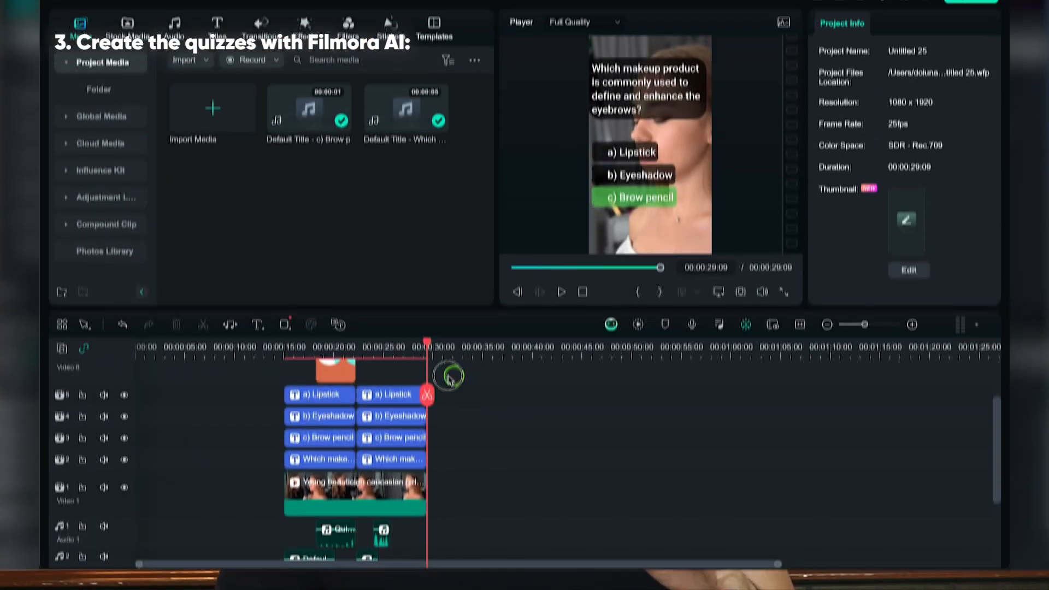
Copy all clips of the first quiz question and paste them at 00:00:29:09, directly after the originals.
{"action": "left_click_drag", "start_coordinate": [448, 377], "coordinate": [279, 528]}
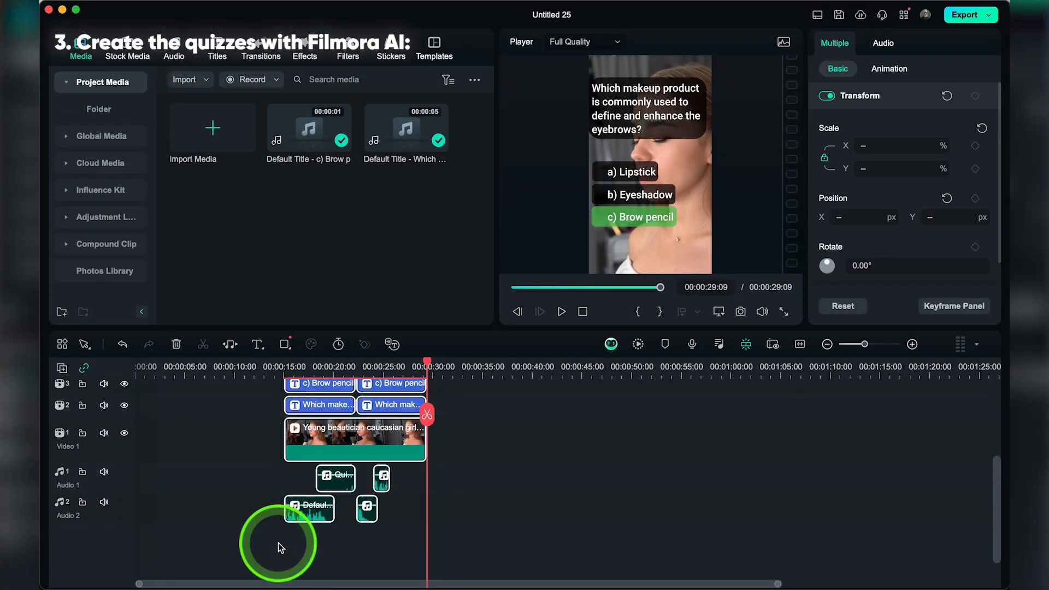
{"action": "scroll", "coordinate": [438, 448], "scroll_direction": "up", "scroll_amount": 4}
{"action": "key", "text": "super+v"}
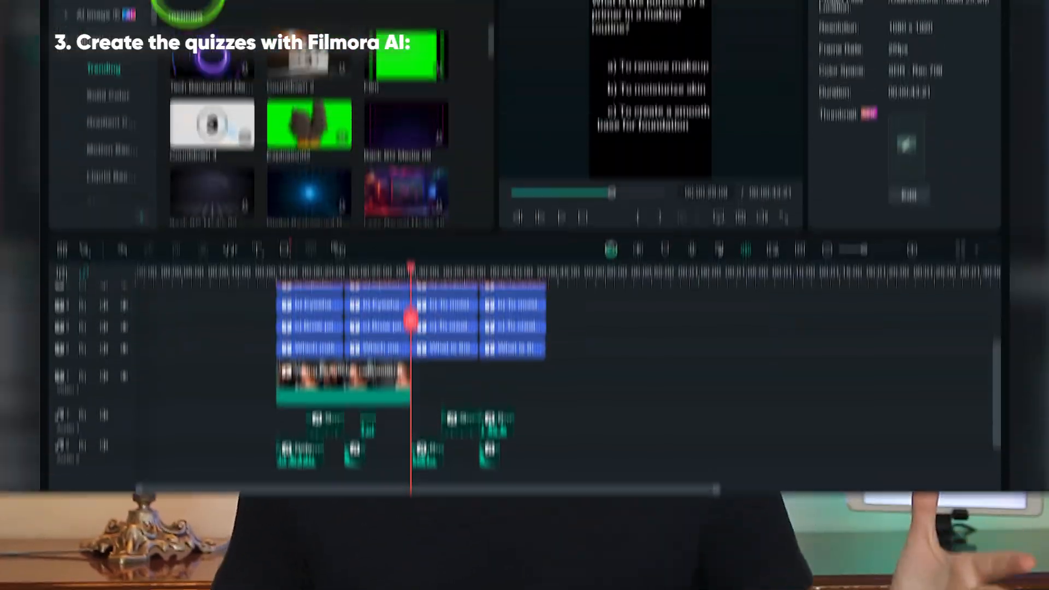
Place the beauty influencer stock clip on Video 1 at 00:00:29:09 and trim its end to match the second question's titles.
{"action": "left_click_drag", "start_coordinate": [212, 261], "coordinate": [419, 486]}
{"action": "left_click_drag", "start_coordinate": [554, 473], "coordinate": [545, 473]}
Open the transitions library.
{"action": "left_click", "coordinate": [261, 56]}
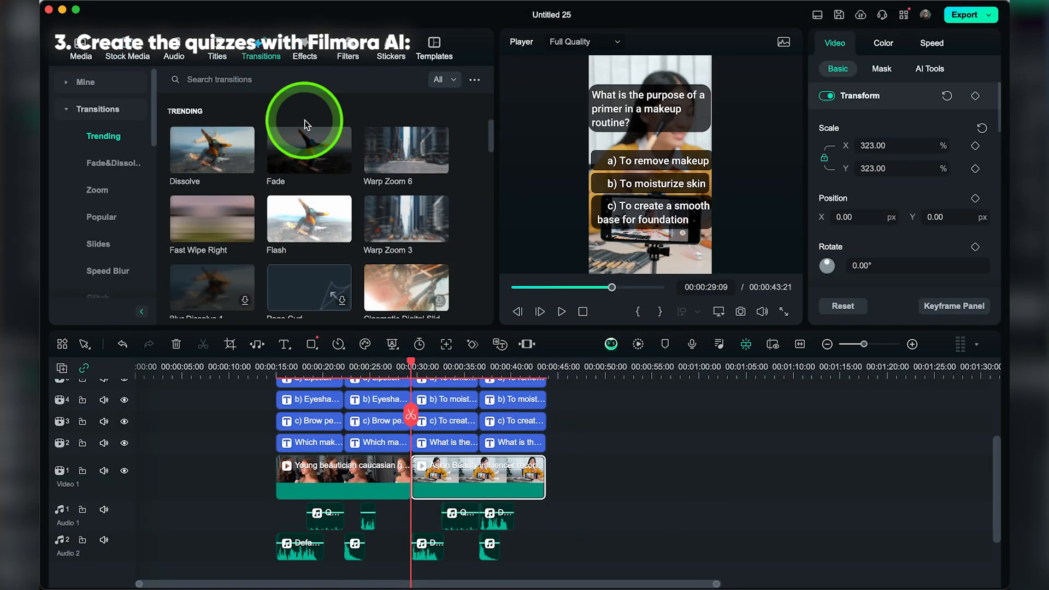